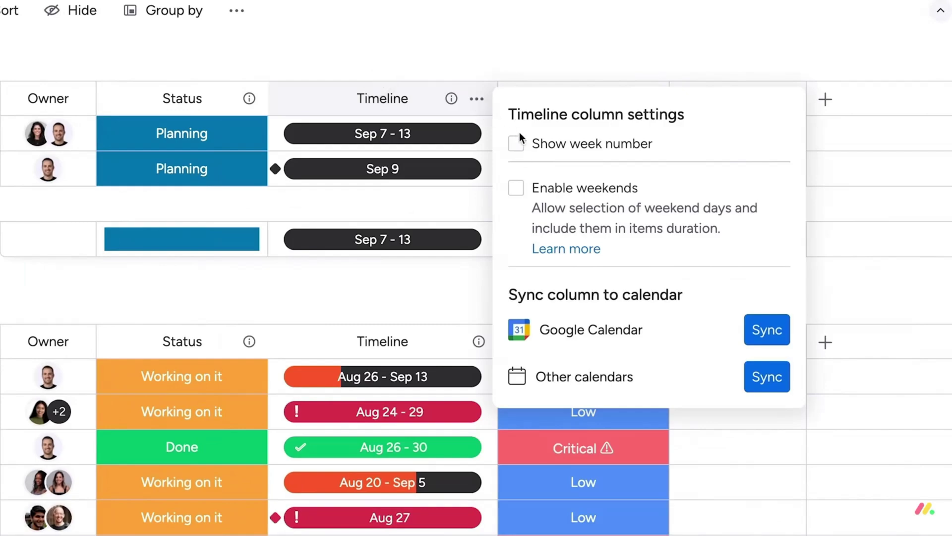
Enable weekends for the Timeline column on the monday.com board.
{"action": "left_click", "coordinate": [517, 189]}
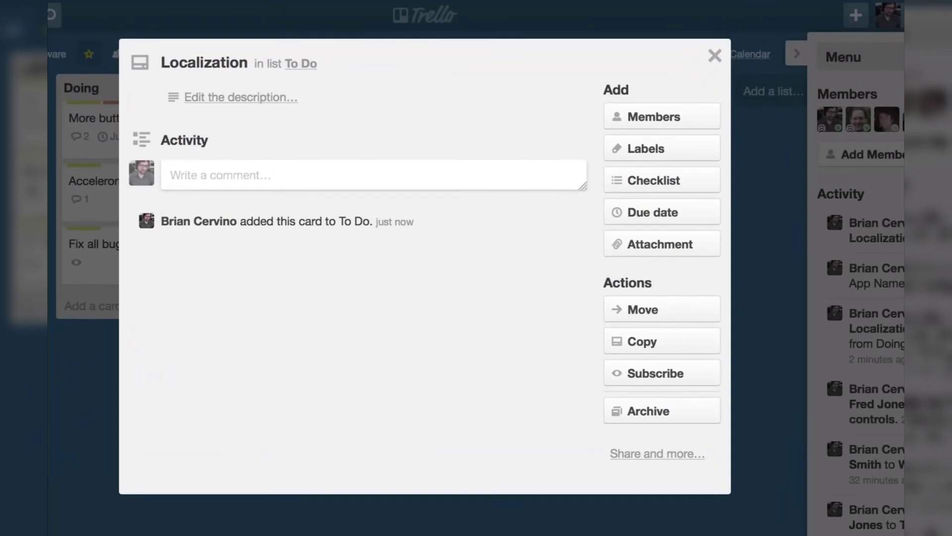
Switch to Trello and rename the Localization card as "Localization for the world.".
{"action": "left_click", "coordinate": [219, 62]}
{"action": "left_click", "coordinate": [271, 69]}
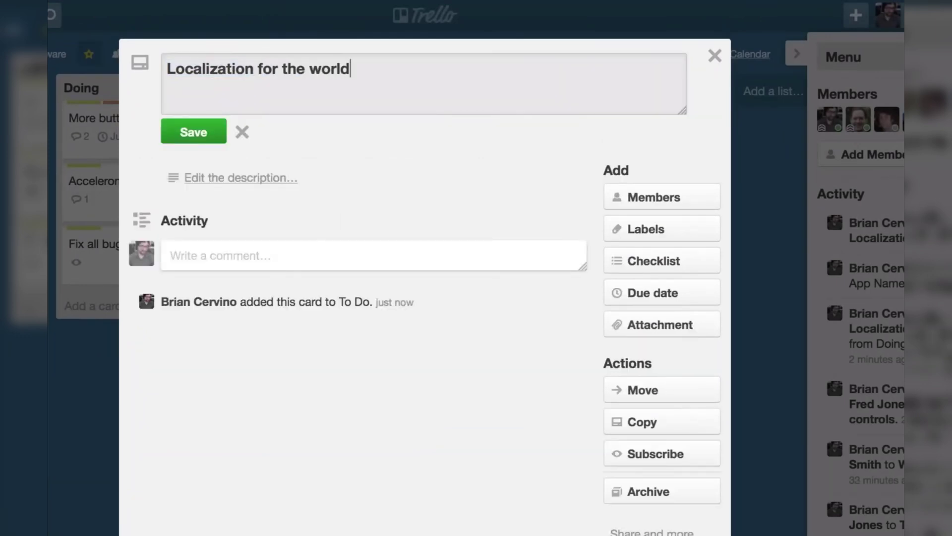
{"action": "left_click", "coordinate": [188, 132]}
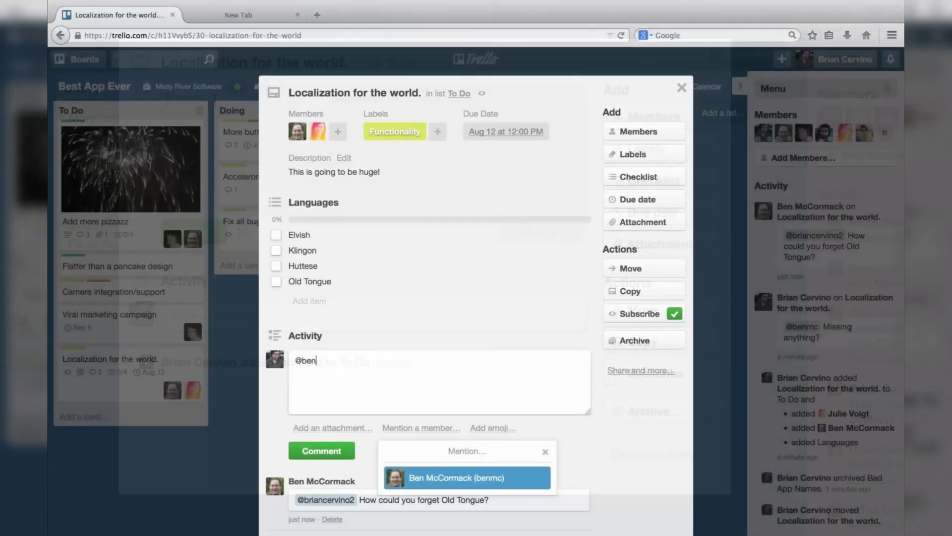
Post a comment on the card that mentions the team member and says "Got it!", and close the card.
{"action": "type", "text": "mc Got it!"}
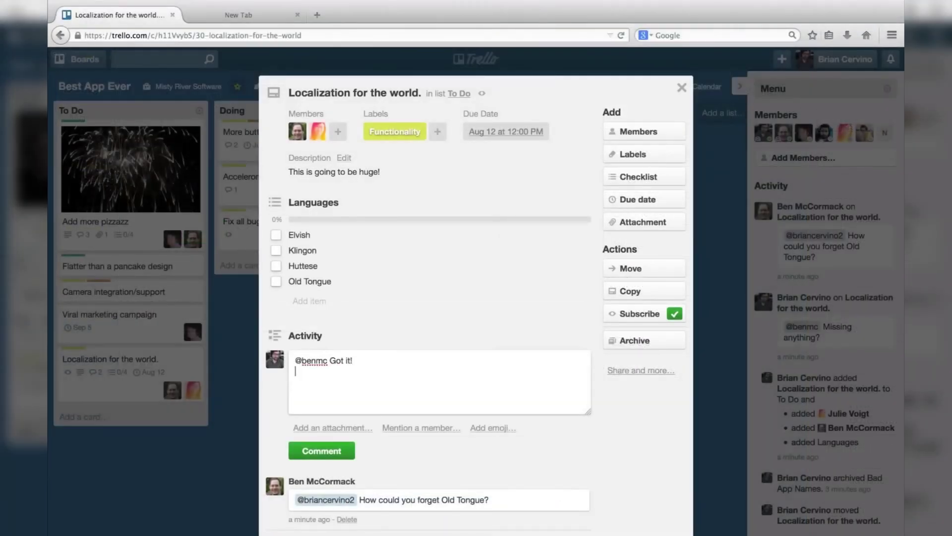
{"action": "left_click", "coordinate": [322, 450]}
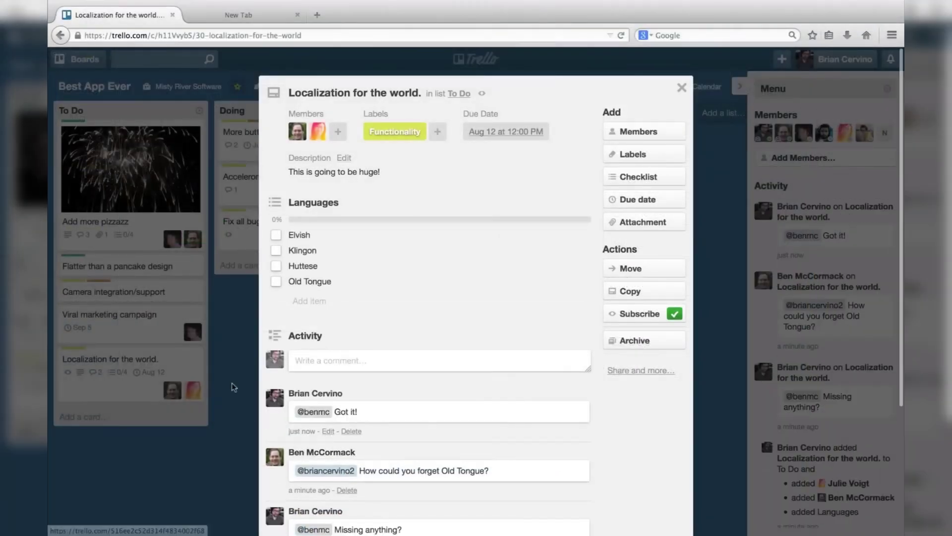
{"action": "left_click", "coordinate": [231, 383]}
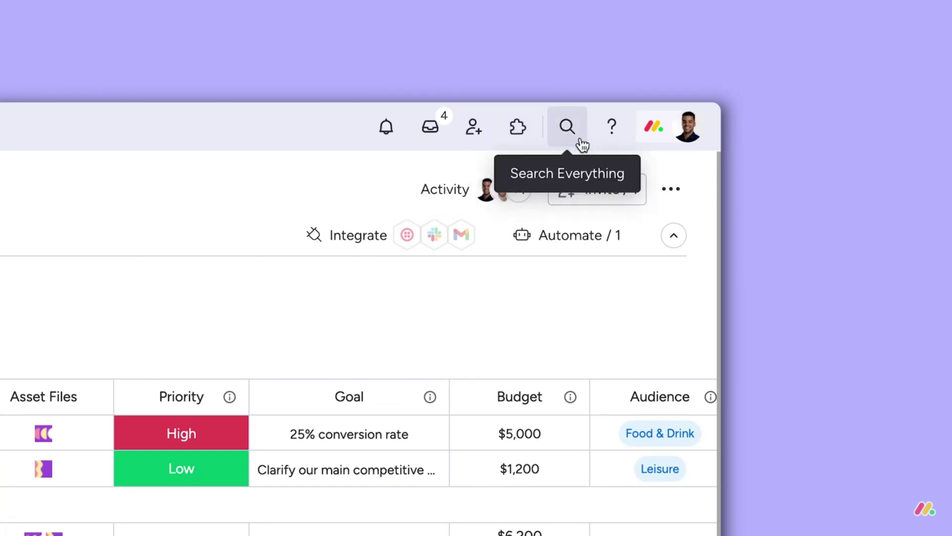
Search the monday.com help for dashboards.
{"action": "left_click", "coordinate": [613, 130]}
{"action": "type", "text": "dashboards"}
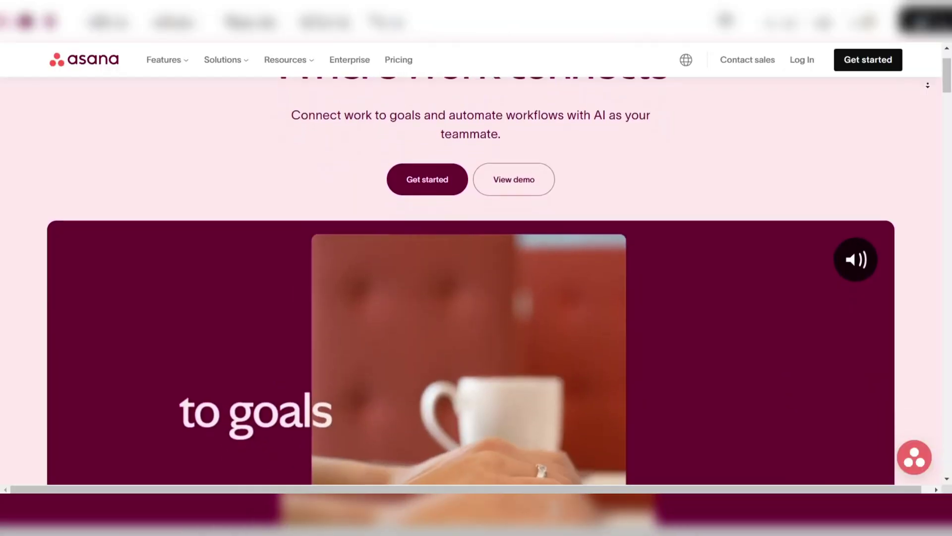
{"action": "scroll", "coordinate": [471, 302], "scroll_direction": "down", "scroll_amount": 2}
{"action": "scroll", "coordinate": [472, 303], "scroll_direction": "down", "scroll_amount": 3}
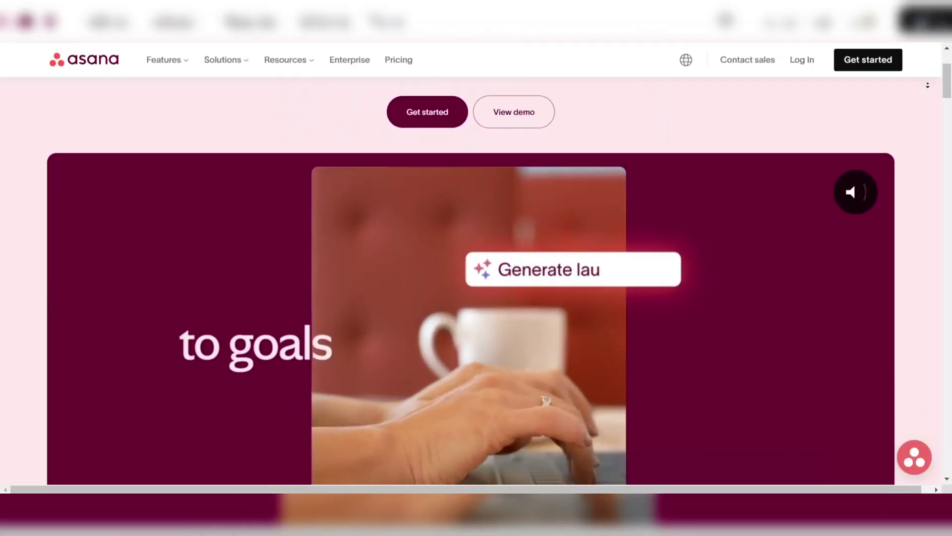
{"action": "scroll", "coordinate": [471, 302], "scroll_direction": "down", "scroll_amount": 3}
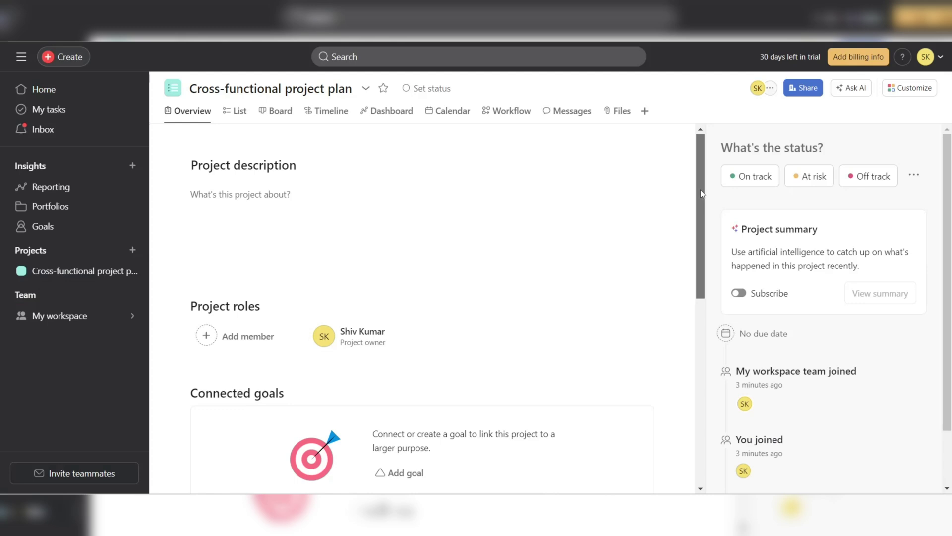
Add a milestone named "compete project" to the overview of the Cross-functional project plan in Asana.
{"action": "left_click_drag", "start_coordinate": [702, 193], "coordinate": [707, 389]}
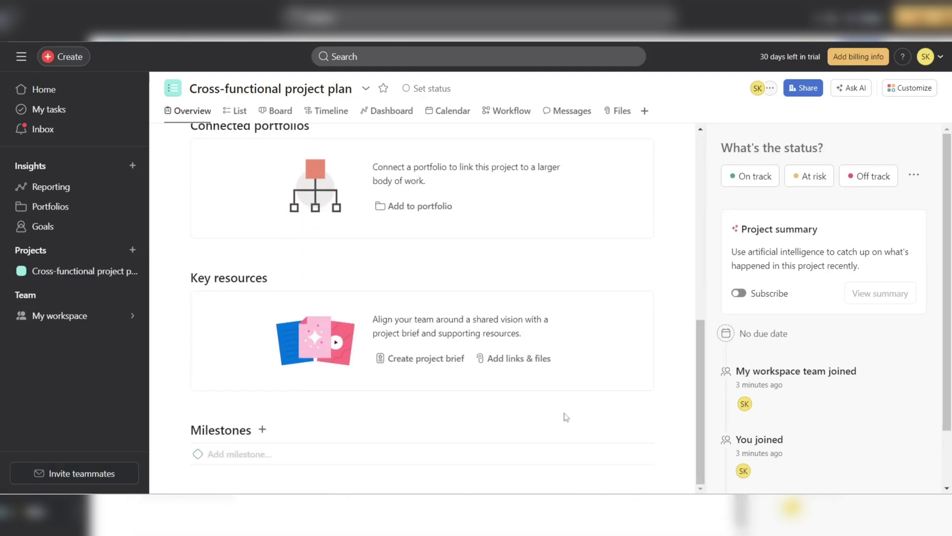
{"action": "left_click", "coordinate": [252, 455]}
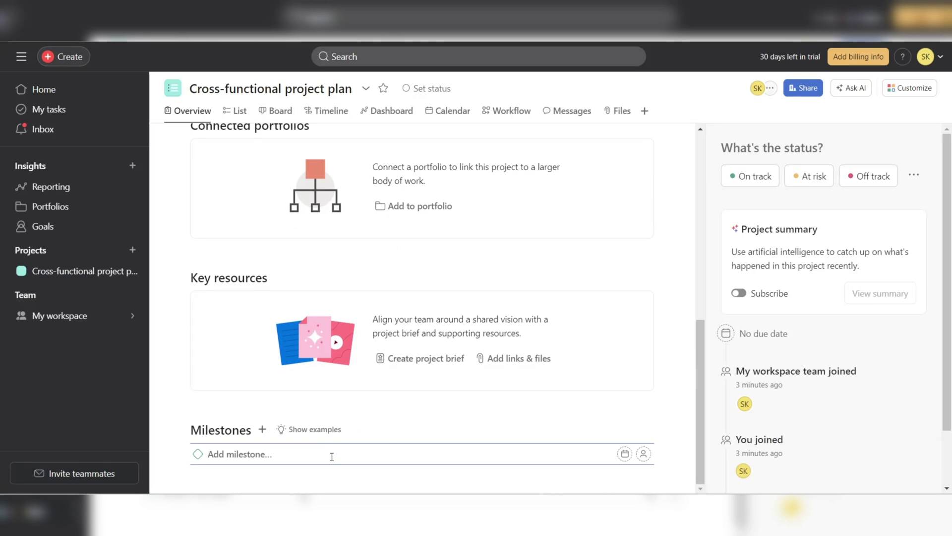
Show the Cross-functional project plan in list view and in timeline view.
{"action": "left_click", "coordinate": [235, 110]}
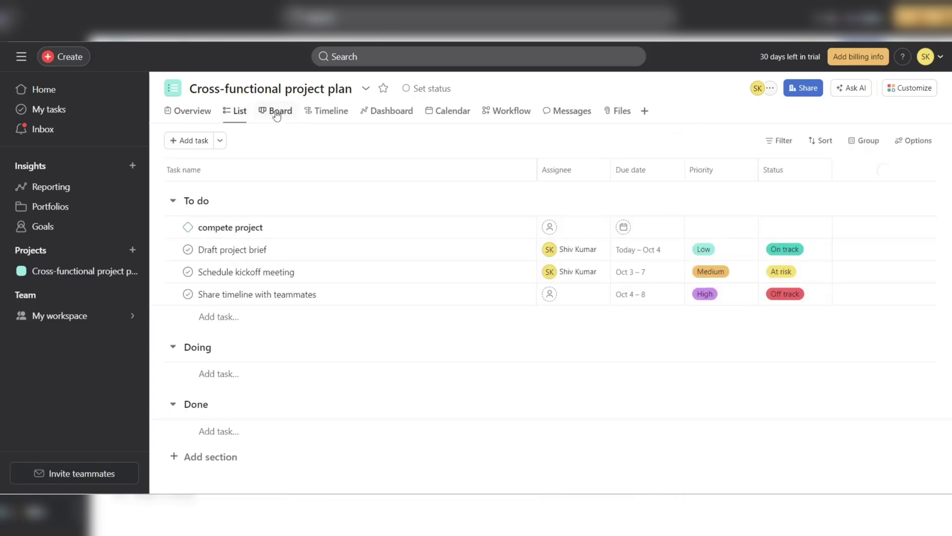
{"action": "left_click", "coordinate": [327, 111]}
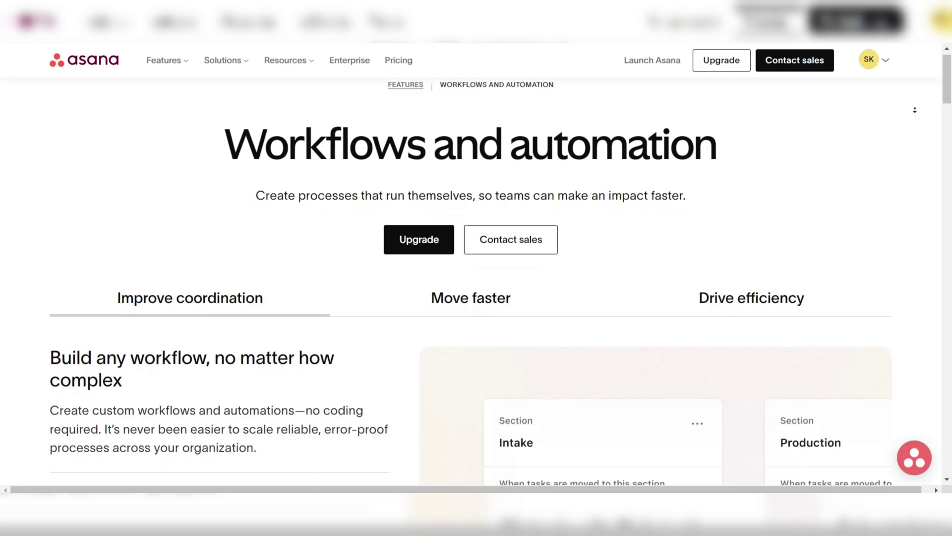
{"action": "scroll", "coordinate": [477, 268], "scroll_direction": "down", "scroll_amount": 2}
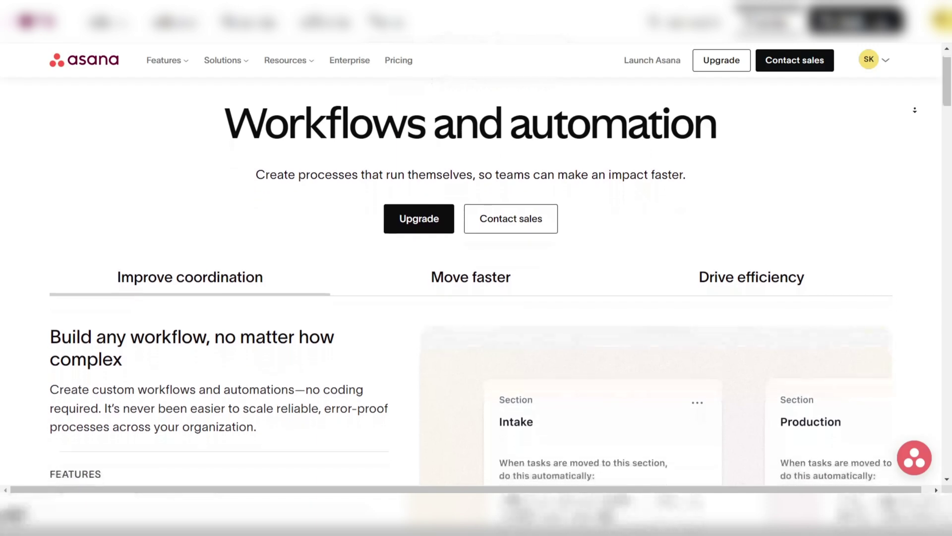
{"action": "scroll", "coordinate": [477, 268], "scroll_direction": "down", "scroll_amount": 2}
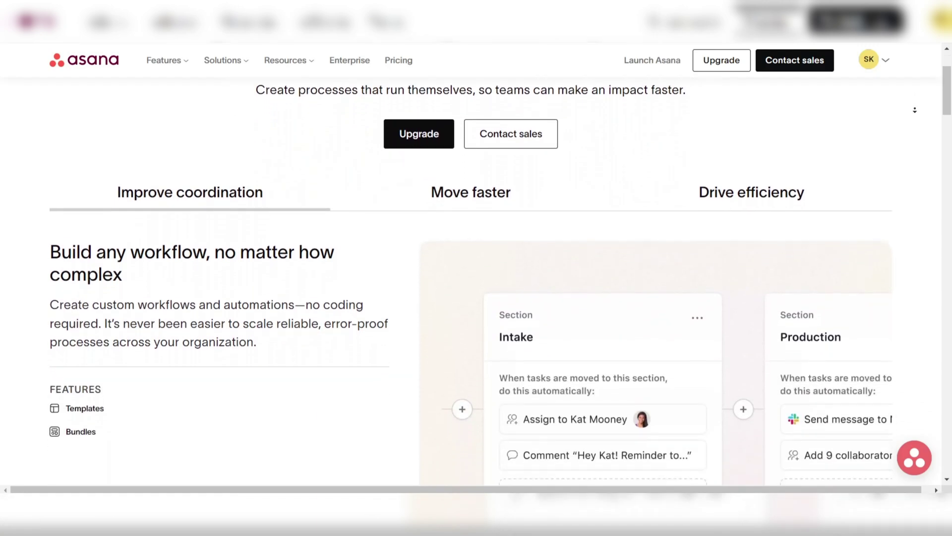
{"action": "scroll", "coordinate": [476, 268], "scroll_direction": "down", "scroll_amount": 1}
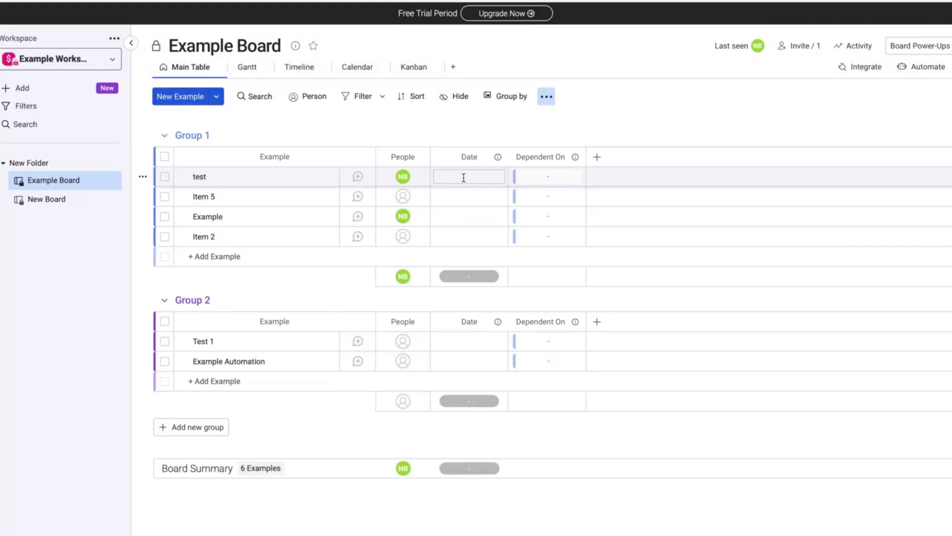
Set the date of the test item in Group 1 of the monday.com Example Board to 18 May 2022.
{"action": "left_click", "coordinate": [465, 177]}
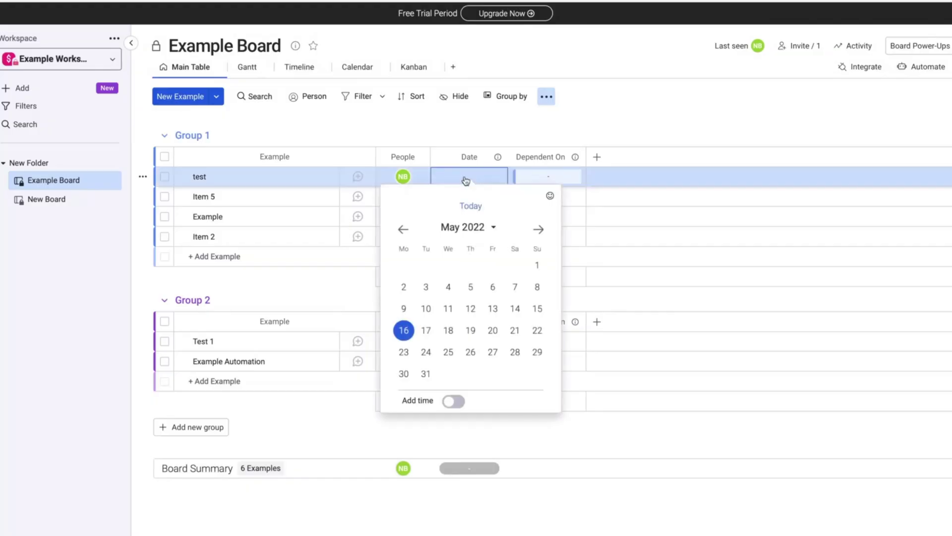
{"action": "left_click", "coordinate": [449, 331]}
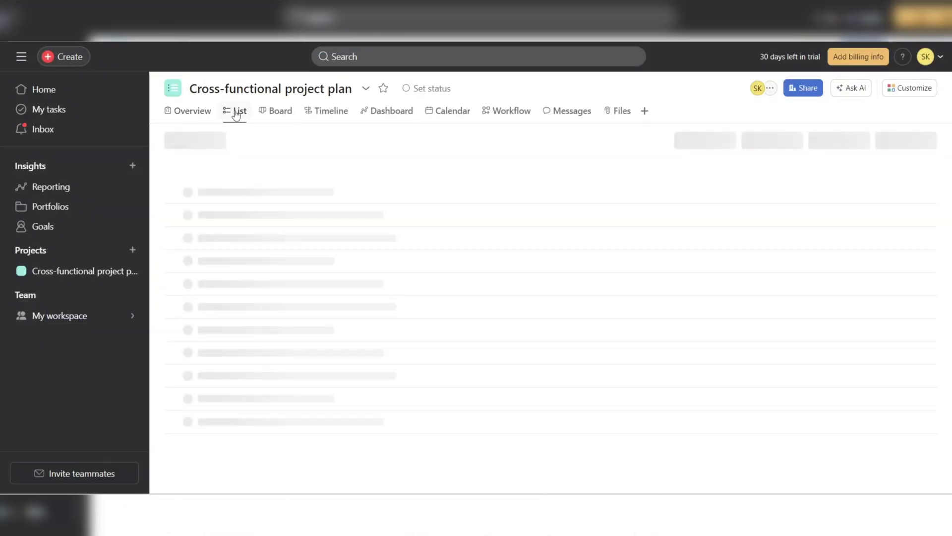
Show the Asana Cross-functional project plan in board view.
{"action": "left_click", "coordinate": [281, 112]}
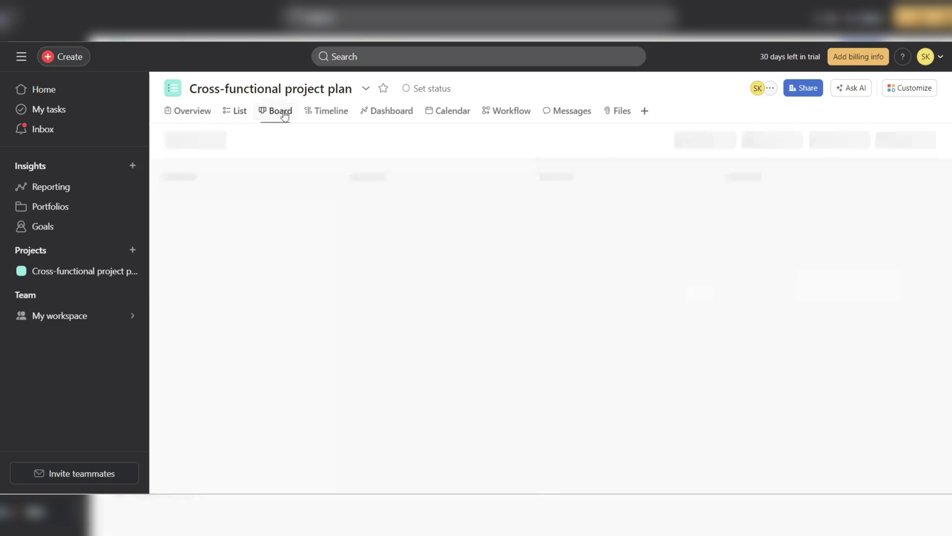
{"action": "scroll", "coordinate": [340, 333], "scroll_direction": "down", "scroll_amount": 2}
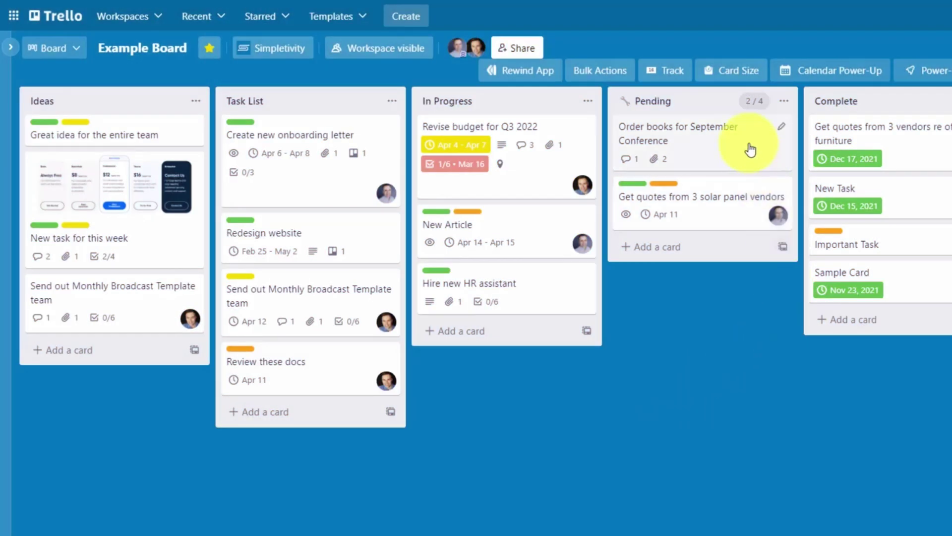
Open the Card Size Power-Up on the Trello Example Board and on its New Article card.
{"action": "left_click", "coordinate": [738, 74]}
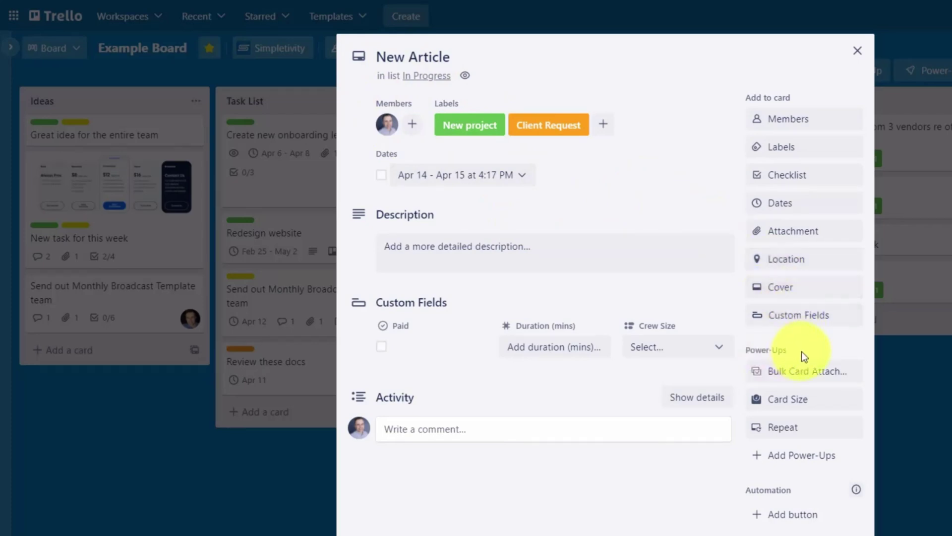
{"action": "left_click", "coordinate": [816, 407]}
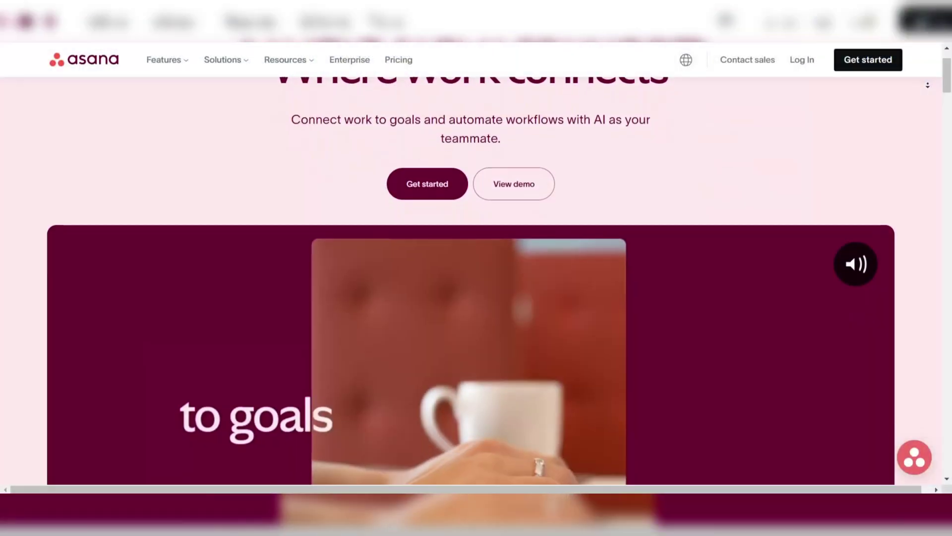
{"action": "scroll", "coordinate": [471, 298], "scroll_direction": "down", "scroll_amount": 3}
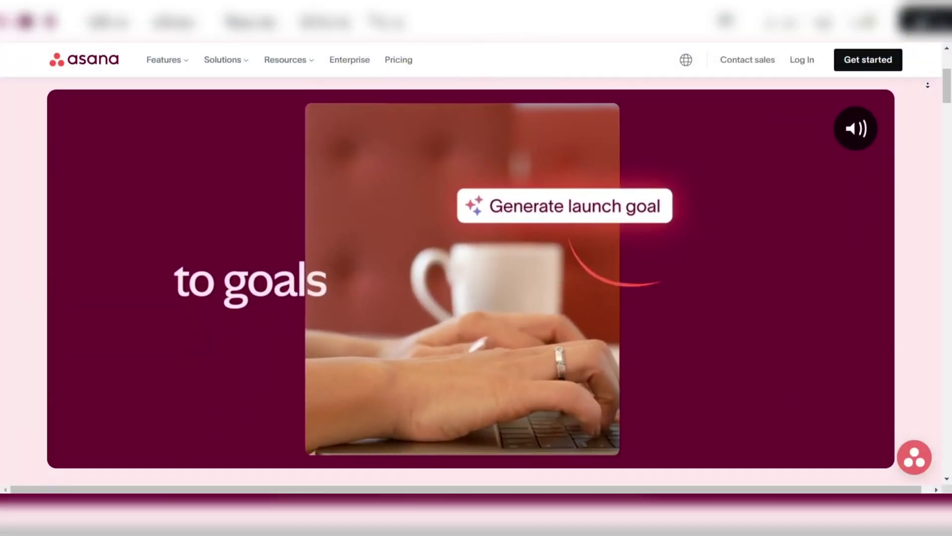
{"action": "scroll", "coordinate": [471, 248], "scroll_direction": "down", "scroll_amount": 2}
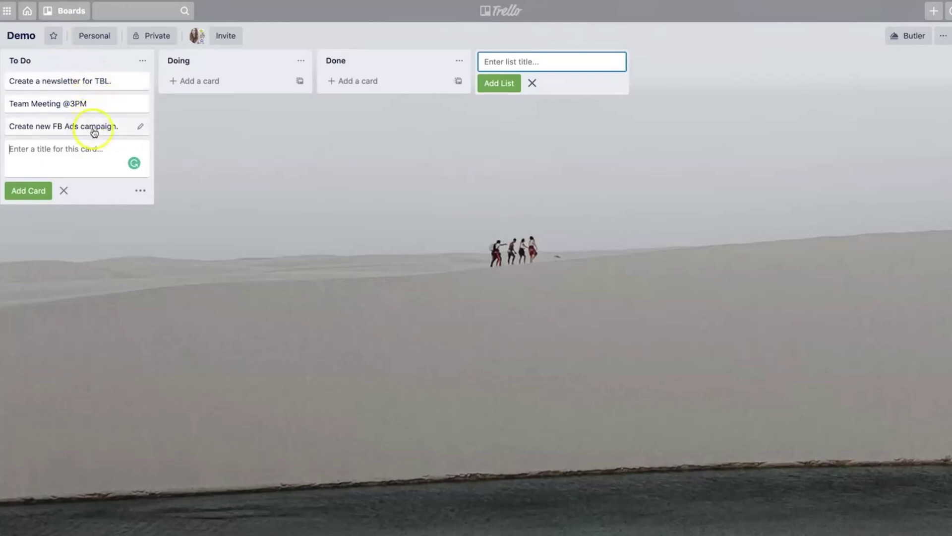
Move the "Create a newsletter for TBL." card from To Do to Done on the Trello Demo board.
{"action": "left_click_drag", "start_coordinate": [94, 87], "coordinate": [334, 85]}
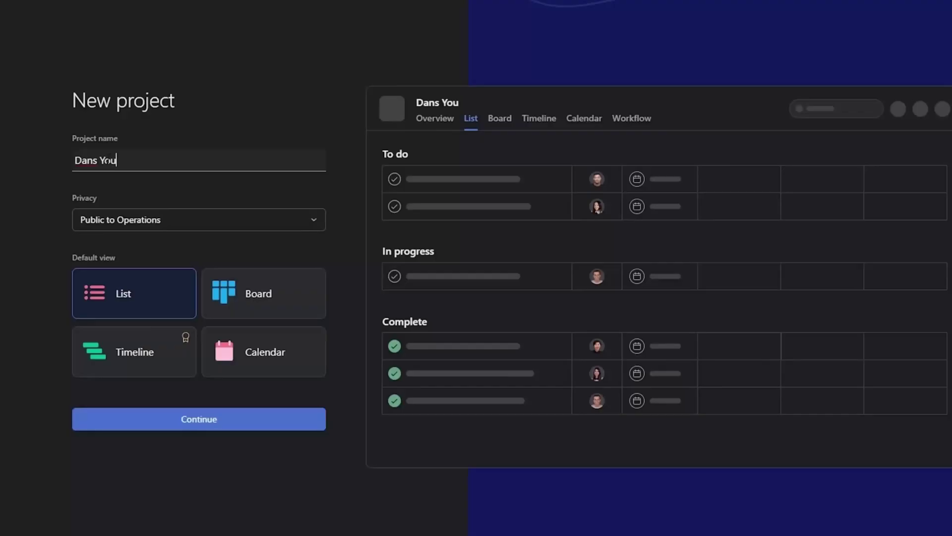
Name the new Asana project with the owner's first name followed by "YouTube channel", correcting the spelling of the name.
{"action": "type", "text": "tube channel"}
{"action": "right_click", "coordinate": [107, 162]}
{"action": "key", "text": "Escape"}
{"action": "type", "text": "YouTube"}
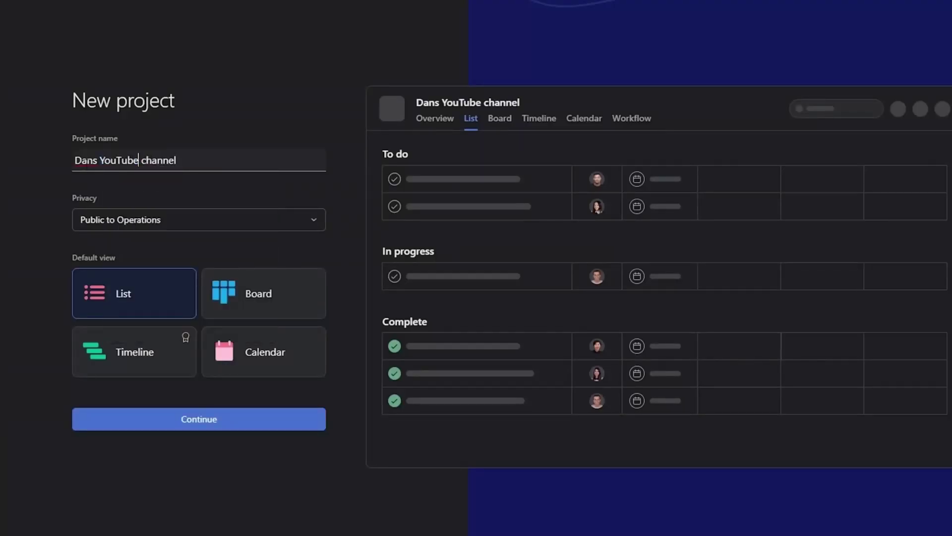
{"action": "right_click", "coordinate": [81, 163]}
{"action": "left_click", "coordinate": [106, 172]}
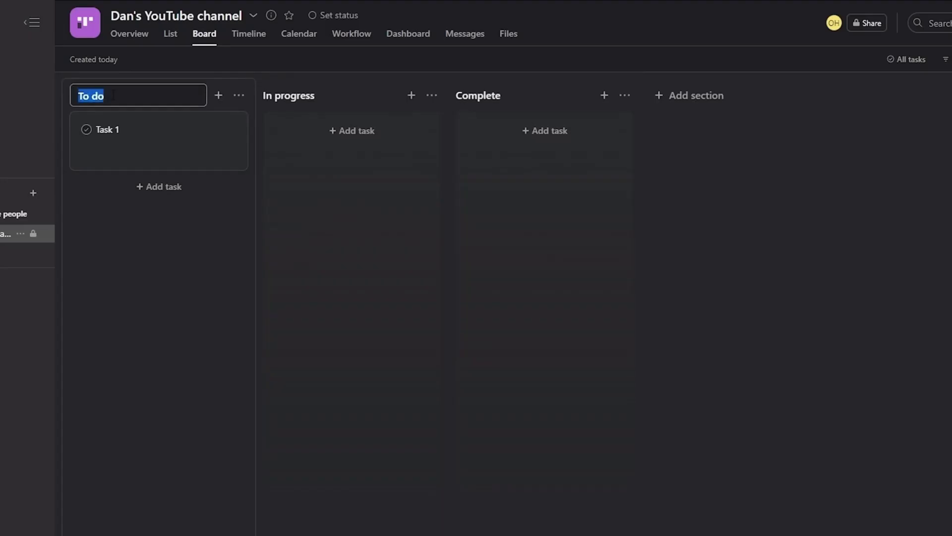
Rename the board's To do section as Video Ideas and its In progress section as Scripts.
{"action": "type", "text": "Videi"}
{"action": "key", "text": "BackSpace"}
{"action": "type", "text": "o Ideas"}
{"action": "left_click", "coordinate": [361, 97]}
{"action": "type", "text": "Scripts"}
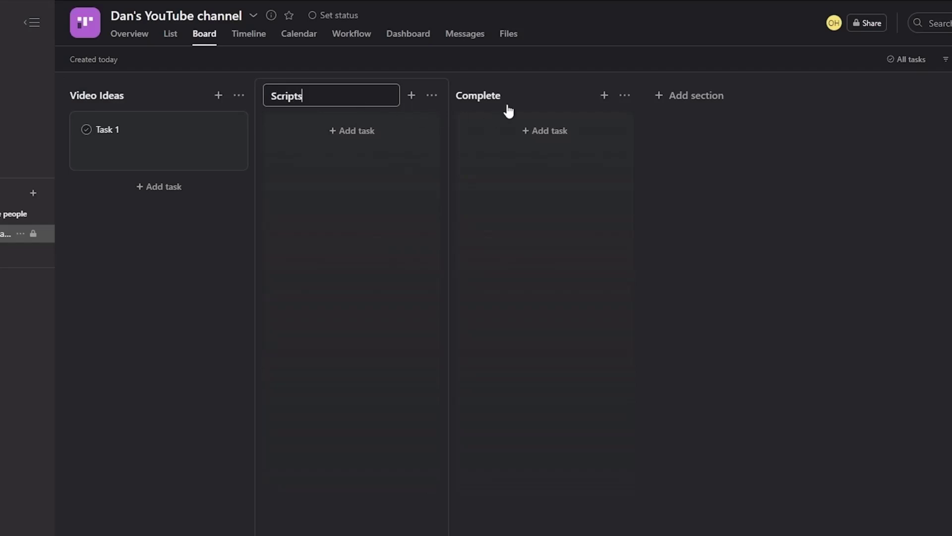
{"action": "left_click", "coordinate": [501, 98]}
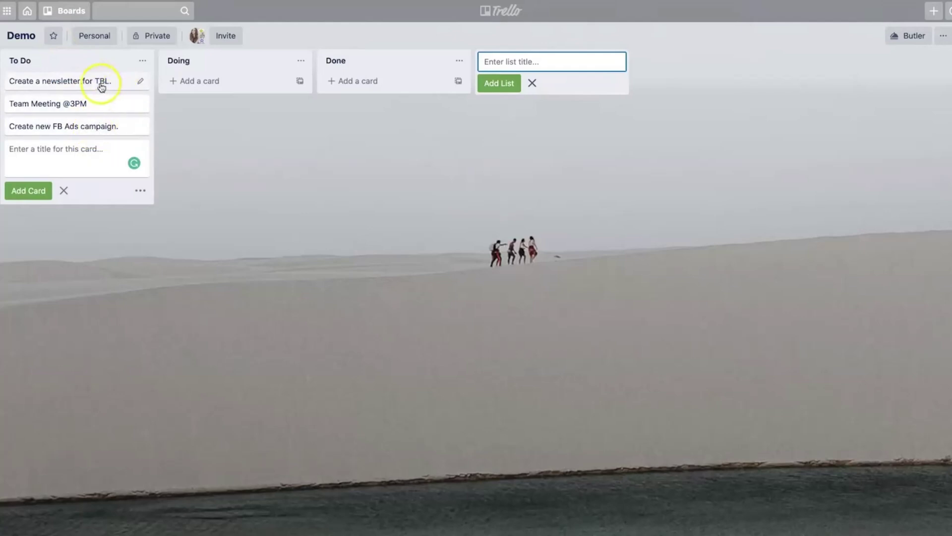
Move the "Create a newsletter for TBL." card from To Do to Doing on the Trello Demo board.
{"action": "left_click_drag", "start_coordinate": [88, 81], "coordinate": [192, 85]}
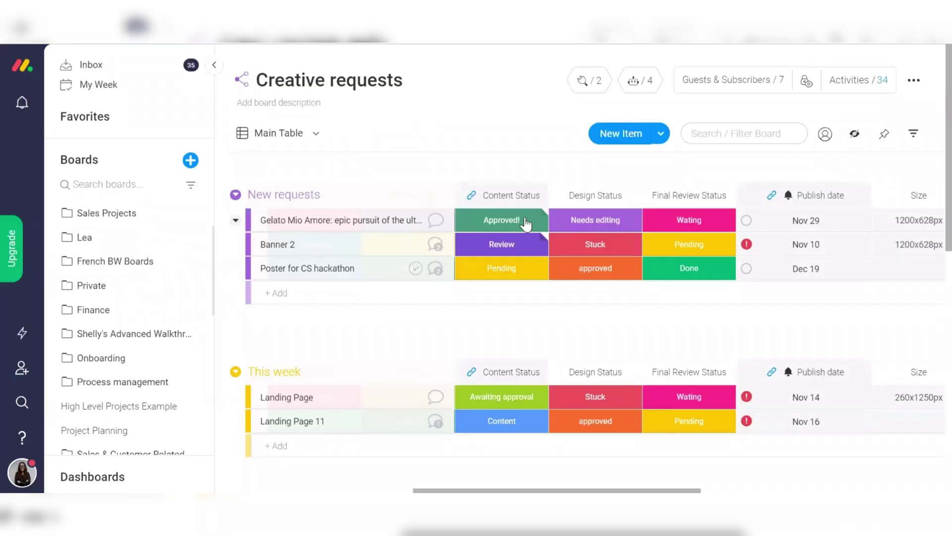
{"action": "scroll", "coordinate": [605, 176], "scroll_direction": "right", "scroll_amount": 3}
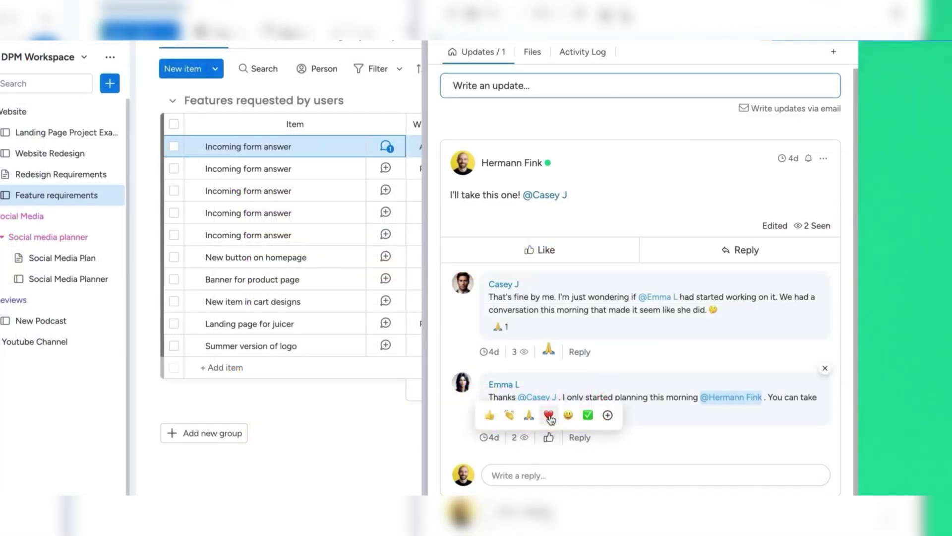
React with a heart to the last reply on the monday.com item and answer its author with "thank you!".
{"action": "left_click", "coordinate": [549, 415]}
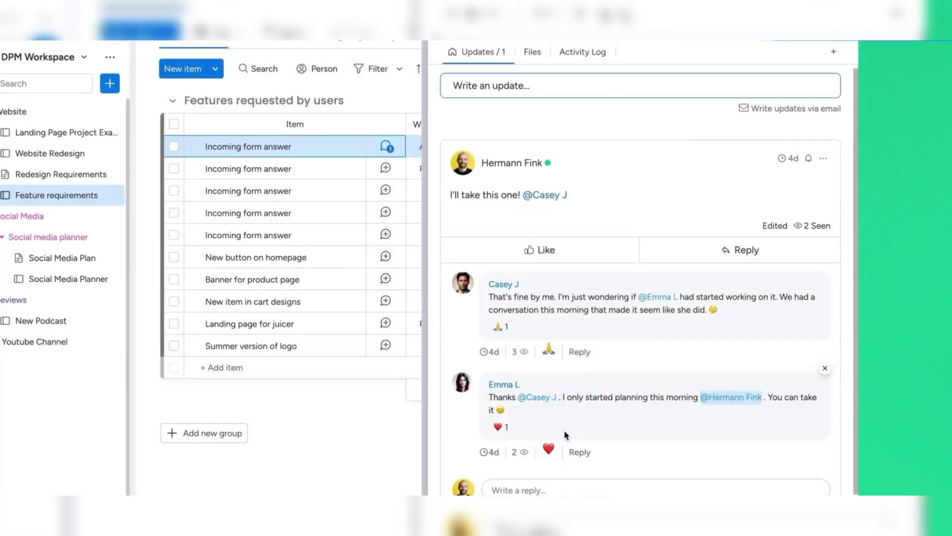
{"action": "left_click", "coordinate": [580, 453]}
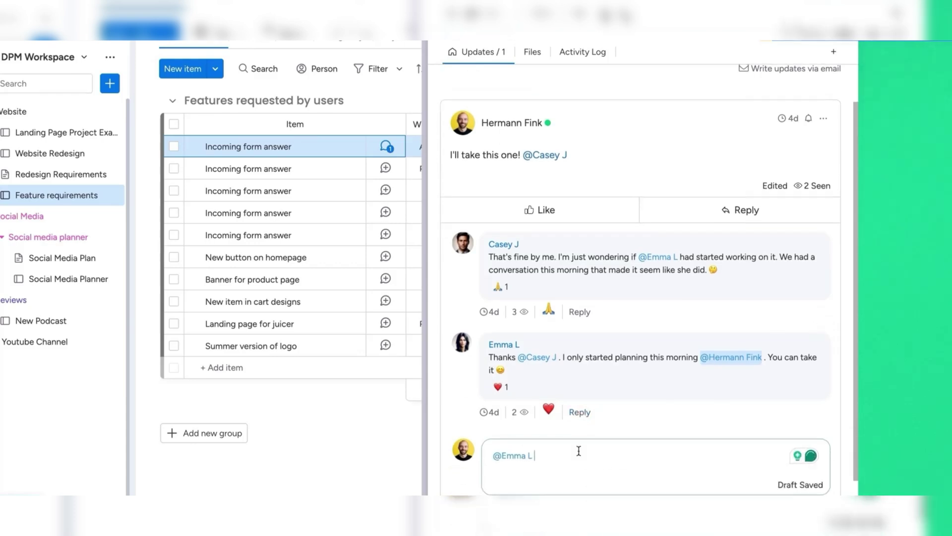
{"action": "type", "text": "thank you!"}
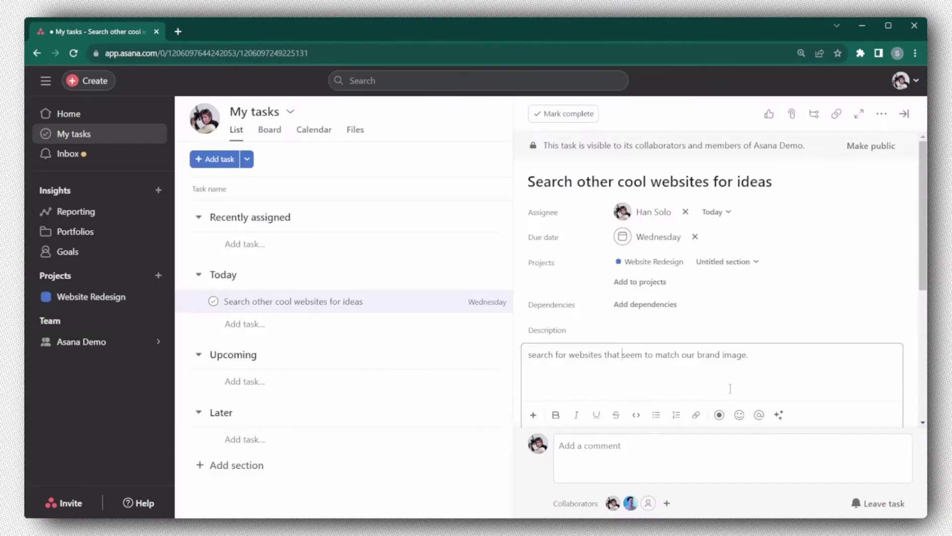
Review the description and comments of the Asana task "Search other cool websites for ideas" and start a comment on it.
{"action": "left_click_drag", "start_coordinate": [742, 385], "coordinate": [444, 366]}
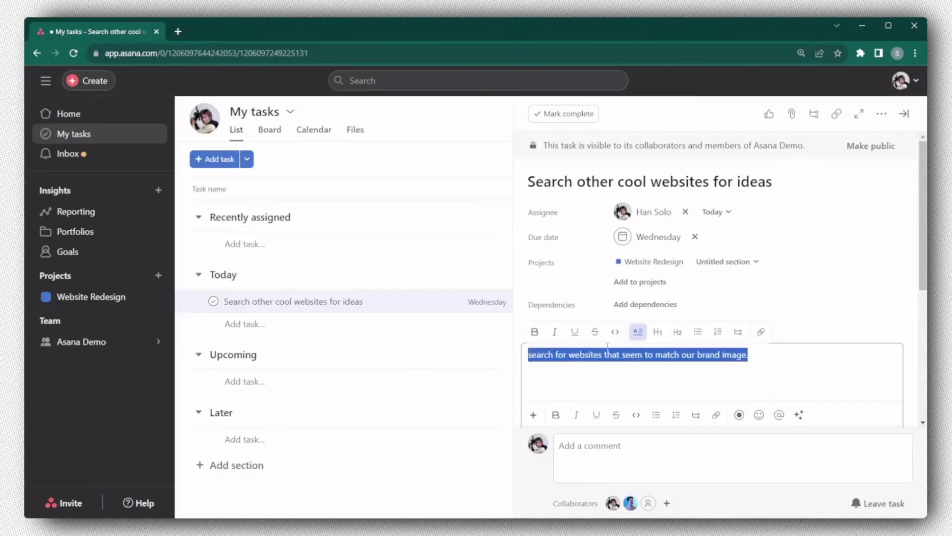
{"action": "left_click", "coordinate": [818, 362]}
{"action": "scroll", "coordinate": [739, 355], "scroll_direction": "down", "scroll_amount": 5}
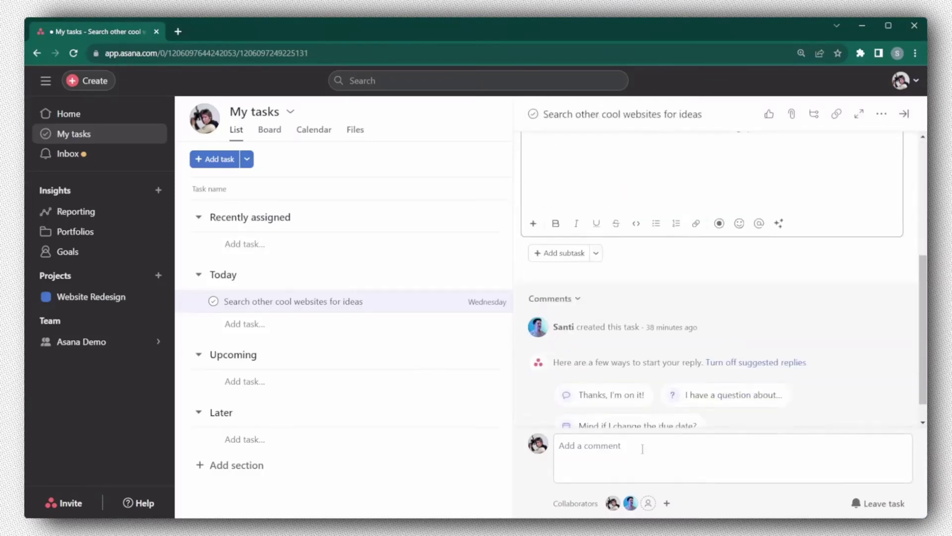
{"action": "left_click", "coordinate": [598, 458]}
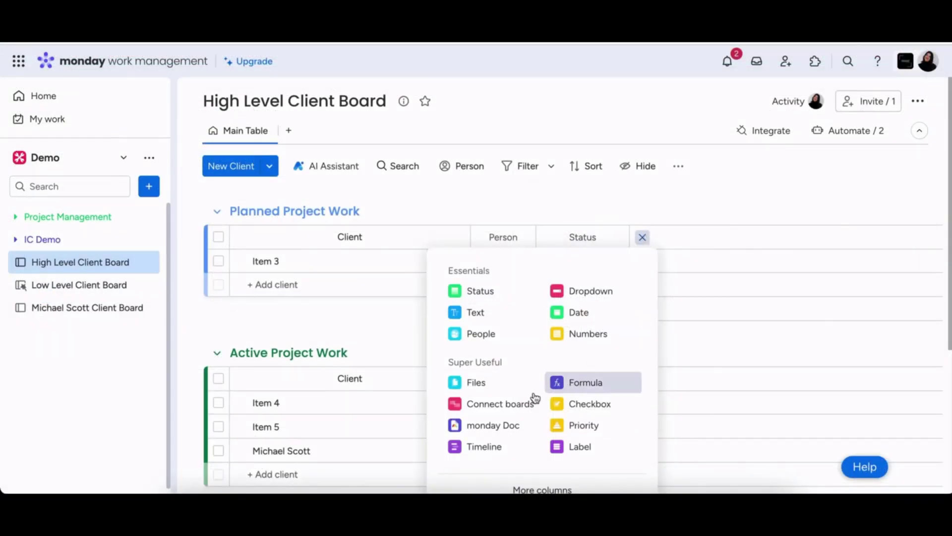
Add a Connect boards column to the High Level Client Board in monday.com.
{"action": "left_click", "coordinate": [504, 407]}
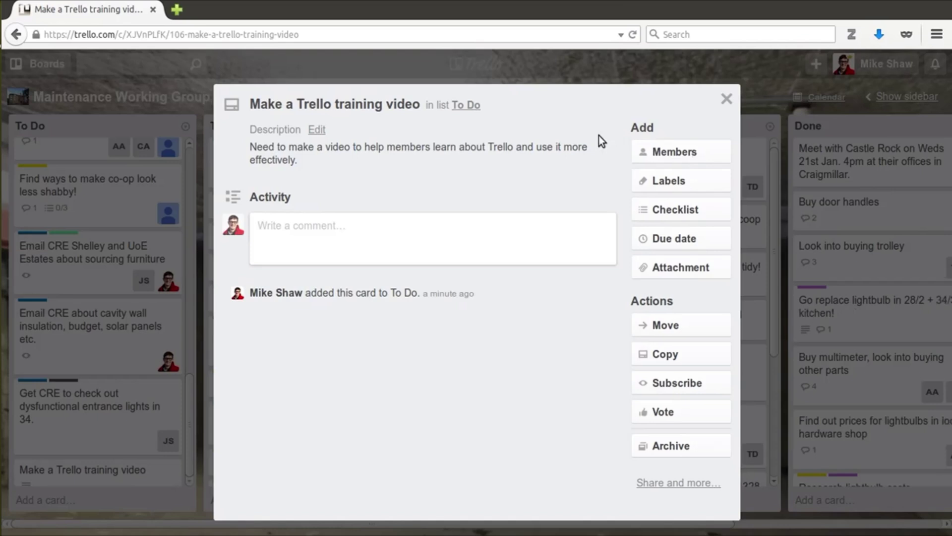
Assign the card's creator as a member of the "Make a Trello training video" card in Trello.
{"action": "key", "text": "m"}
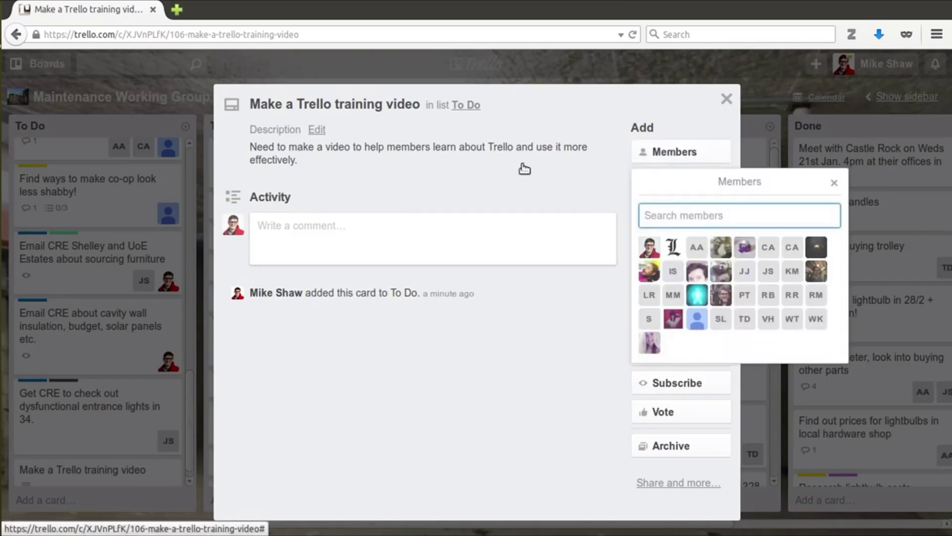
{"action": "key", "text": "Return"}
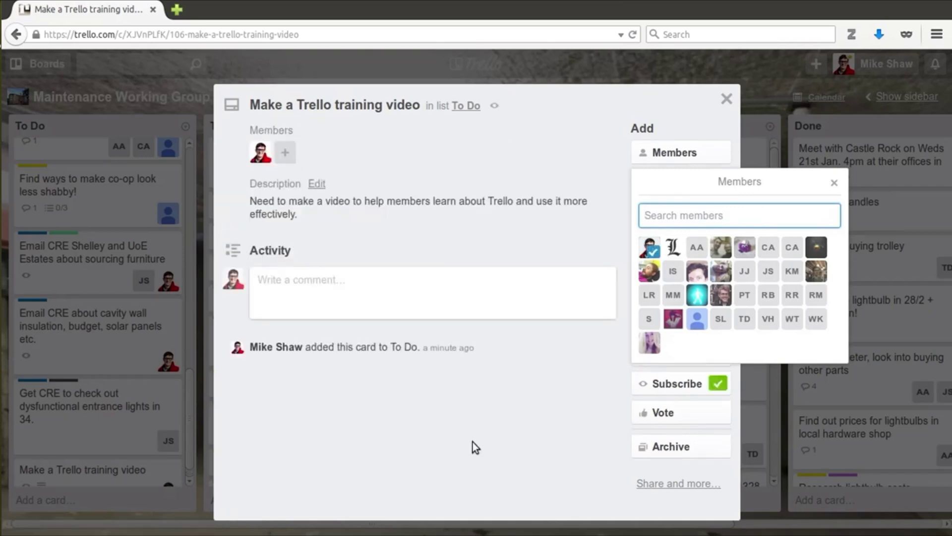
{"action": "key", "text": "Escape"}
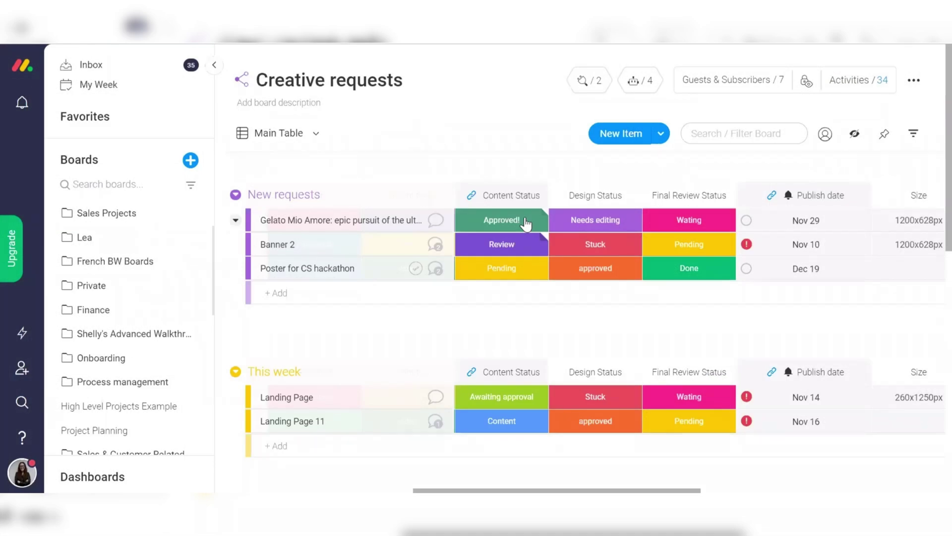
{"action": "scroll", "coordinate": [565, 198], "scroll_direction": "right", "scroll_amount": 3}
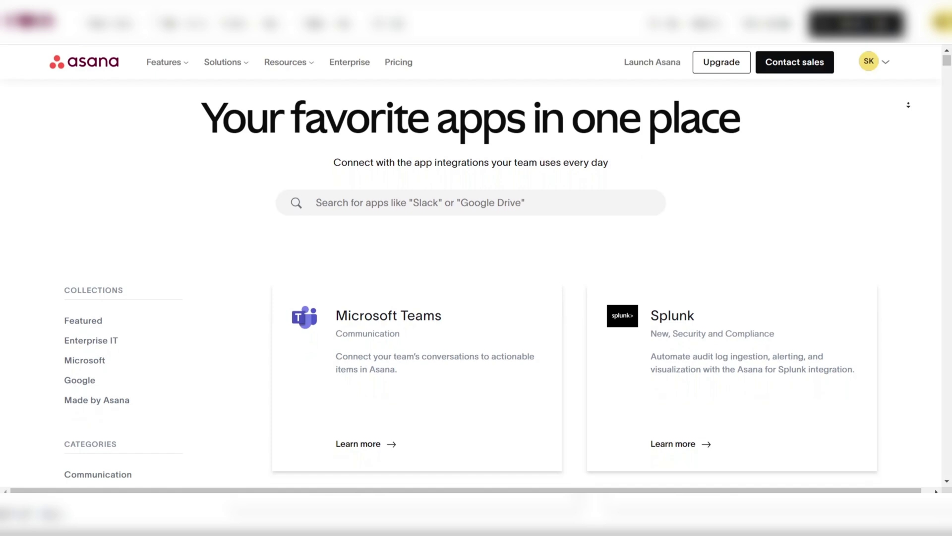
Examine the app integrations offered on the Asana, monday.com and Trello websites.
{"action": "scroll", "coordinate": [471, 282], "scroll_direction": "down", "scroll_amount": 3}
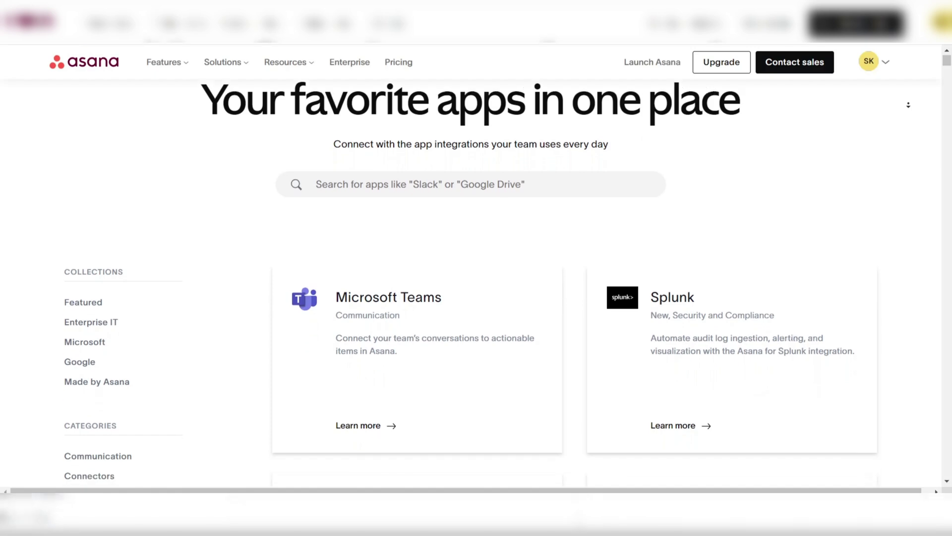
{"action": "scroll", "coordinate": [576, 282], "scroll_direction": "down", "scroll_amount": 3}
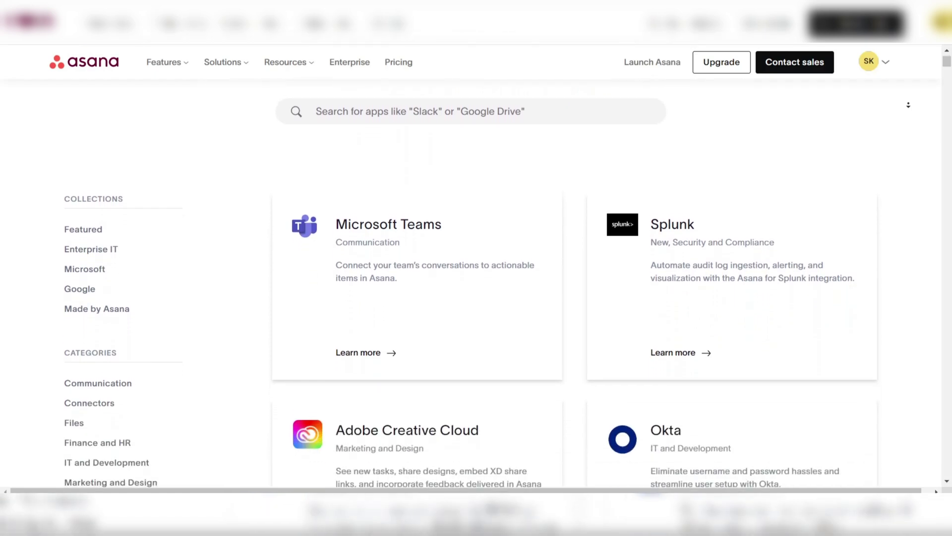
{"action": "scroll", "coordinate": [476, 282], "scroll_direction": "down", "scroll_amount": 3}
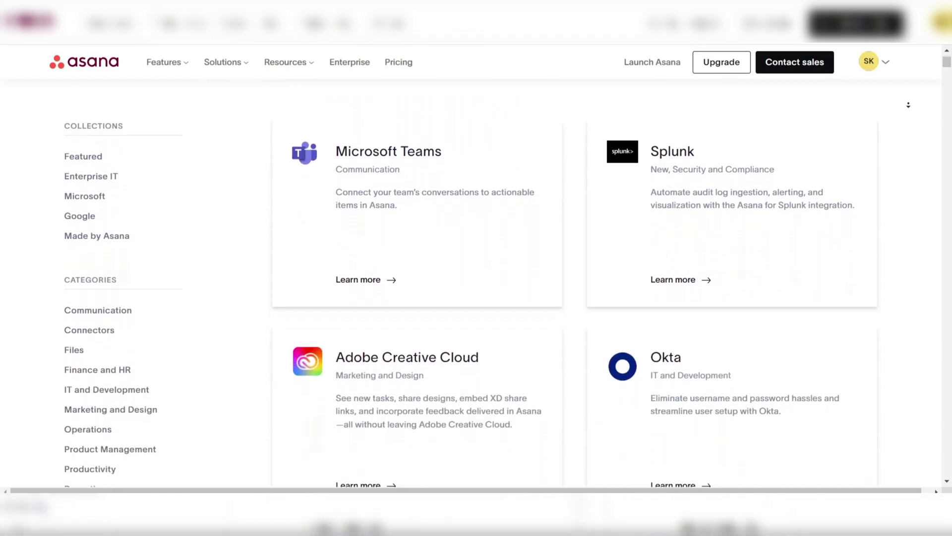
{"action": "scroll", "coordinate": [476, 283], "scroll_direction": "down", "scroll_amount": 3}
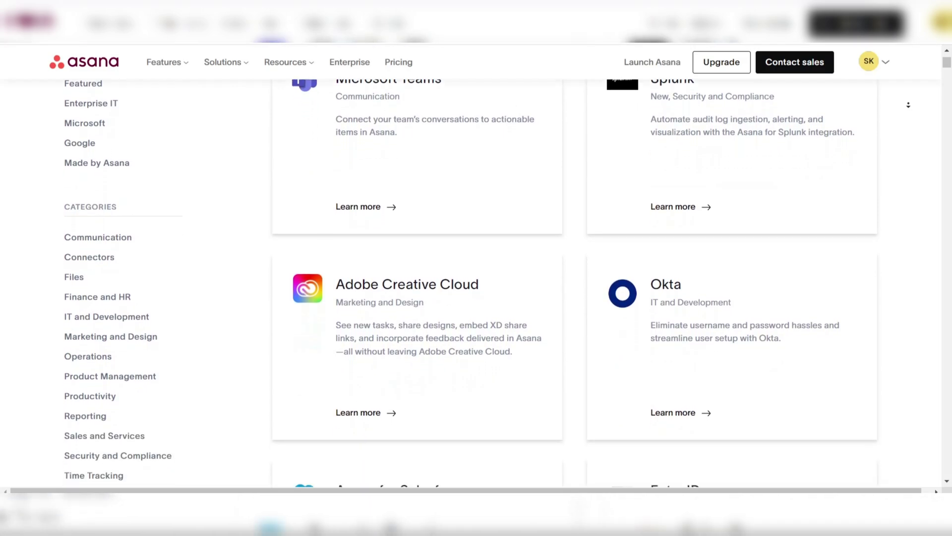
{"action": "scroll", "coordinate": [476, 283], "scroll_direction": "down", "scroll_amount": 2}
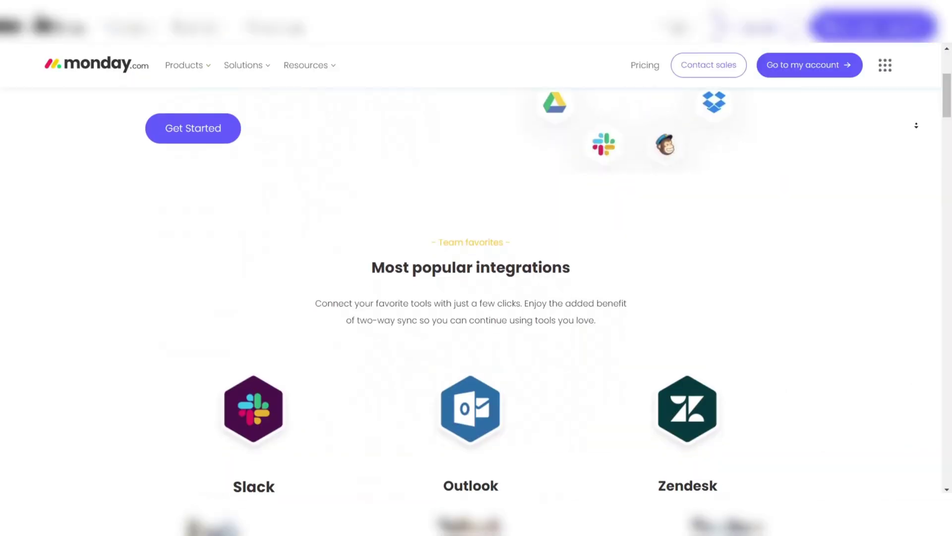
{"action": "scroll", "coordinate": [471, 311], "scroll_direction": "down", "scroll_amount": 2}
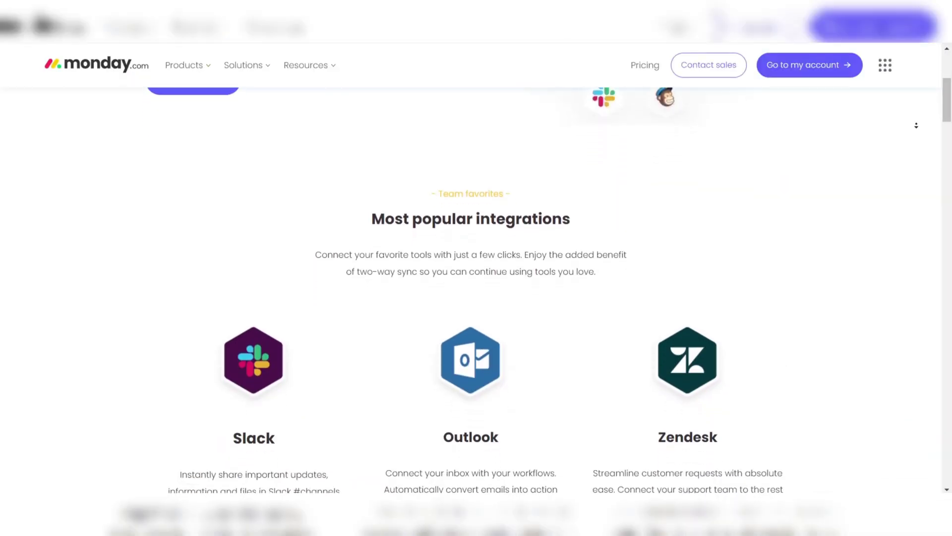
{"action": "scroll", "coordinate": [916, 126], "scroll_direction": "down", "scroll_amount": 2}
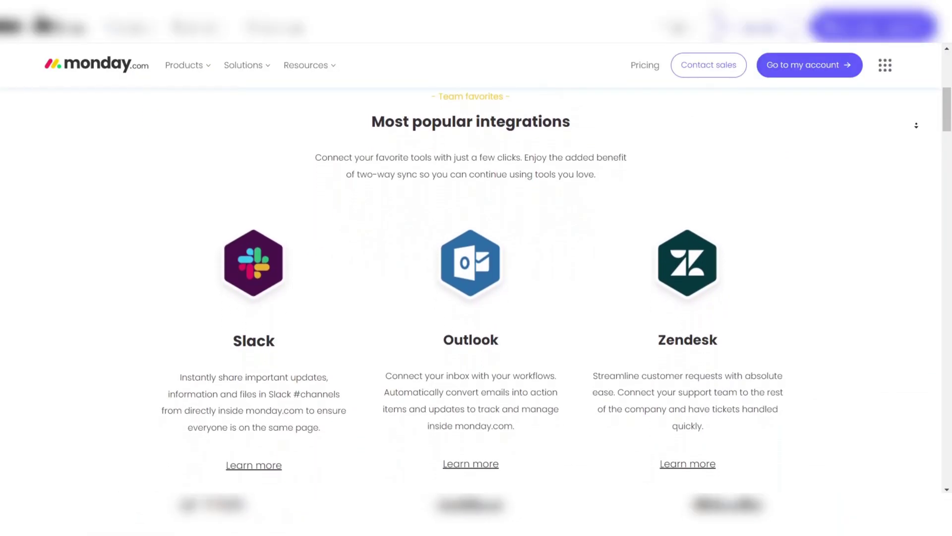
{"action": "scroll", "coordinate": [917, 125], "scroll_direction": "down", "scroll_amount": 2}
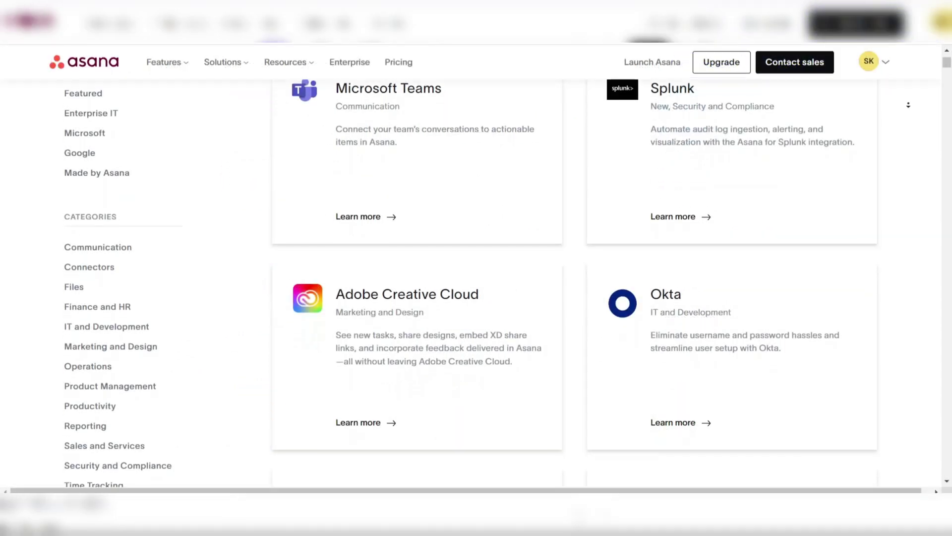
{"action": "scroll", "coordinate": [909, 105], "scroll_direction": "down", "scroll_amount": 2}
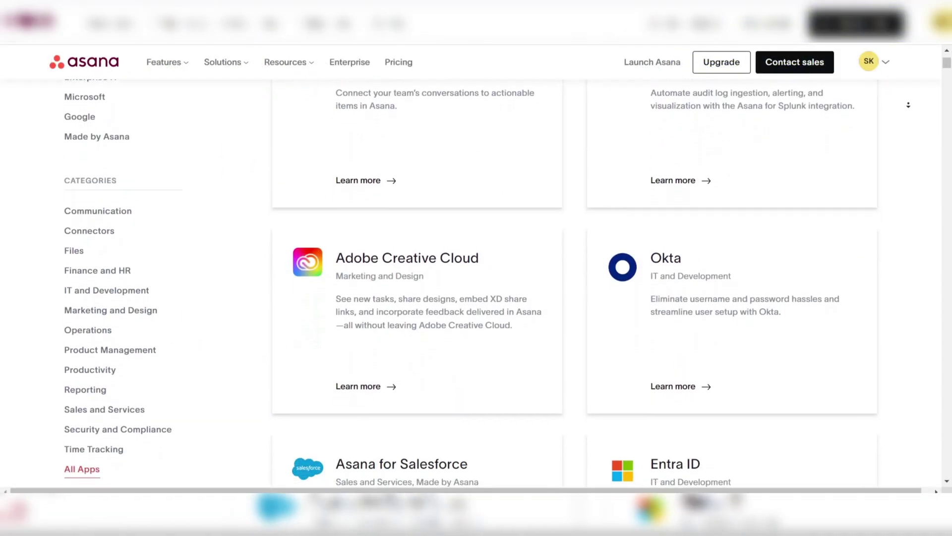
{"action": "scroll", "coordinate": [909, 105], "scroll_direction": "down", "scroll_amount": 2}
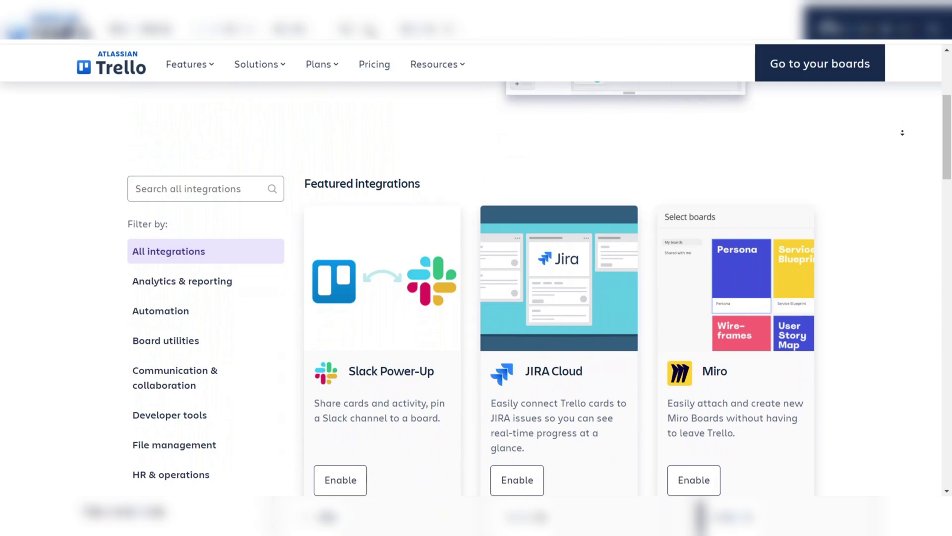
{"action": "scroll", "coordinate": [902, 132], "scroll_direction": "down", "scroll_amount": 1}
{"action": "scroll", "coordinate": [902, 132], "scroll_direction": "down", "scroll_amount": 2}
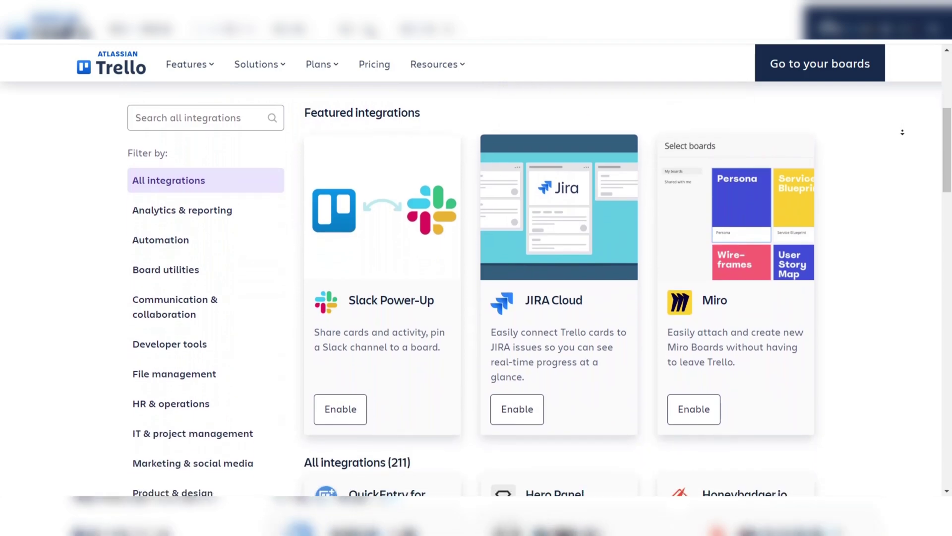
{"action": "scroll", "coordinate": [903, 132], "scroll_direction": "down", "scroll_amount": 2}
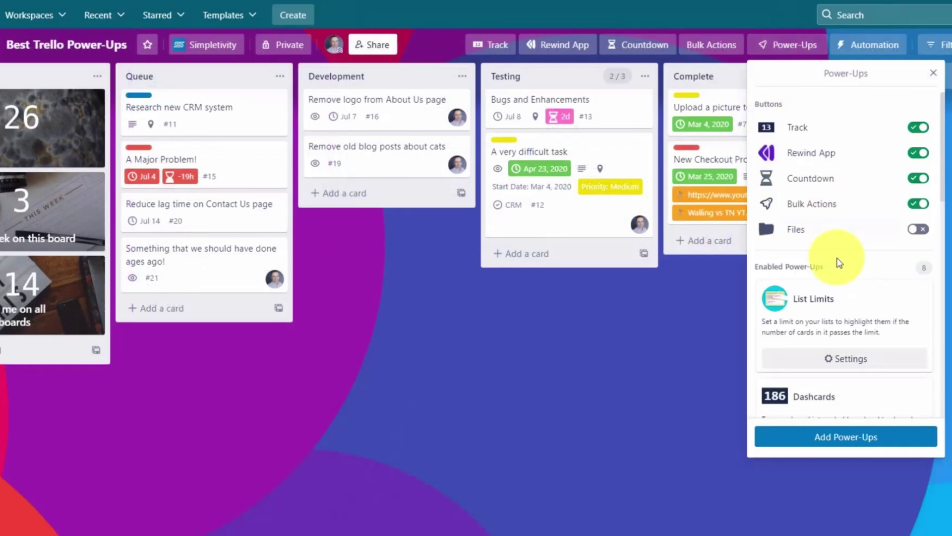
Find the Show Attachments Power-Up enabled on the Best Trello Power-Ups board and open its settings for editing.
{"action": "scroll", "coordinate": [836, 261], "scroll_direction": "down", "scroll_amount": 6}
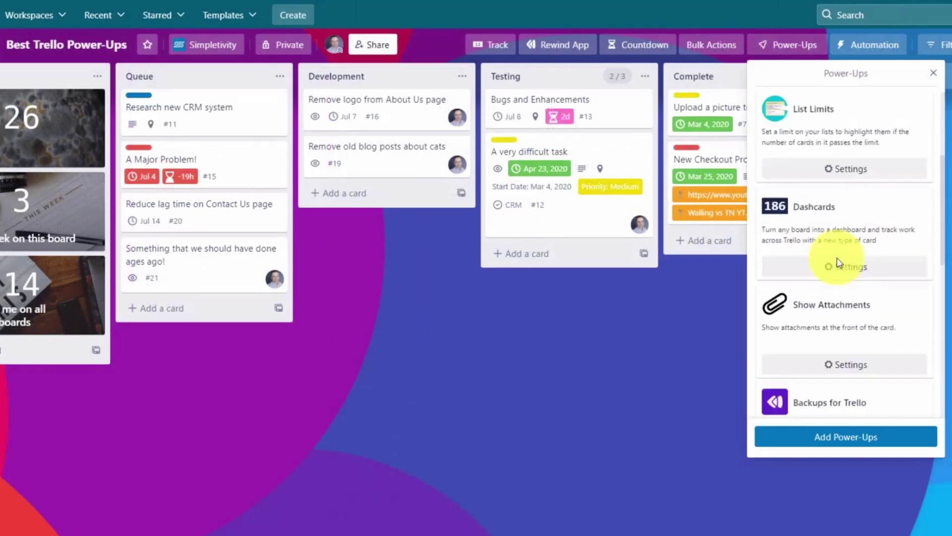
{"action": "key", "text": "Escape"}
{"action": "left_click", "coordinate": [826, 239]}
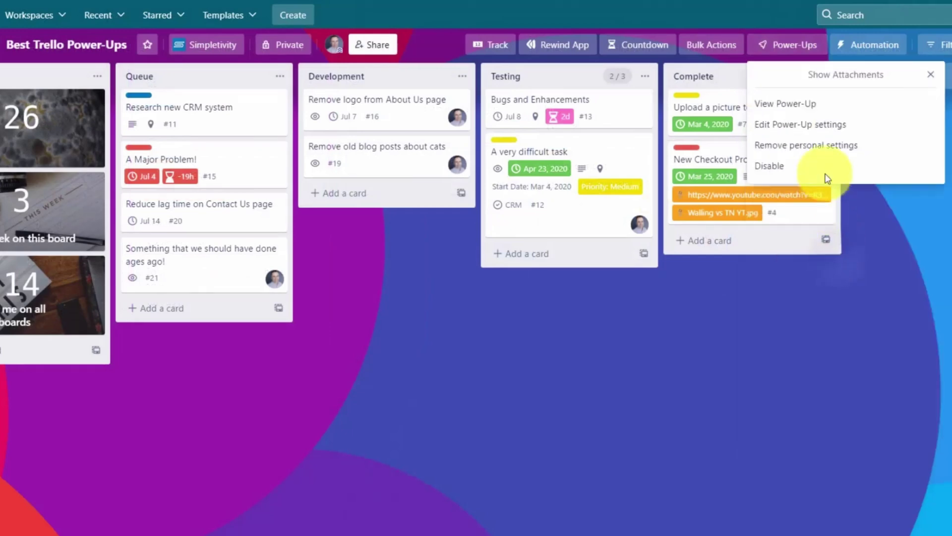
{"action": "left_click", "coordinate": [819, 130]}
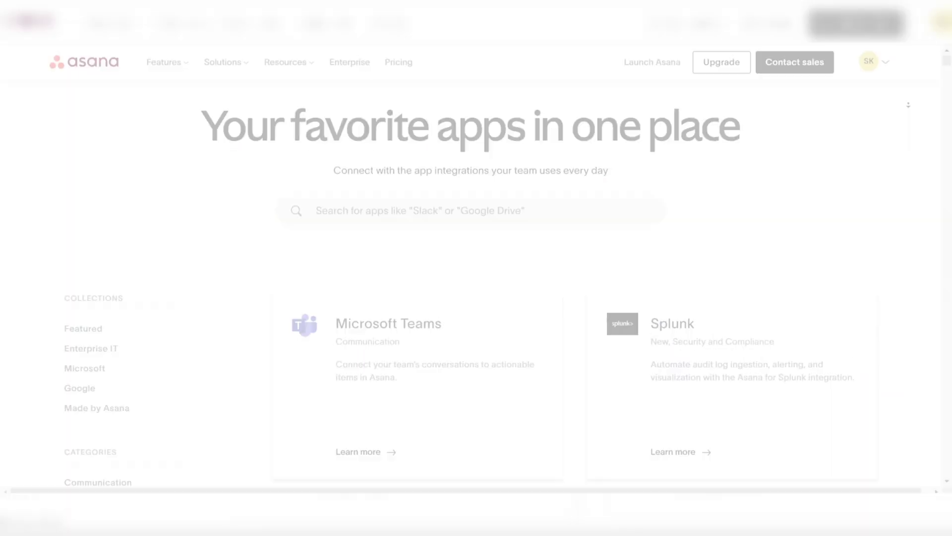
Browse Asana's "Your favorite apps in one place" page for the apps it connects with.
{"action": "scroll", "coordinate": [476, 298], "scroll_direction": "down", "scroll_amount": 3}
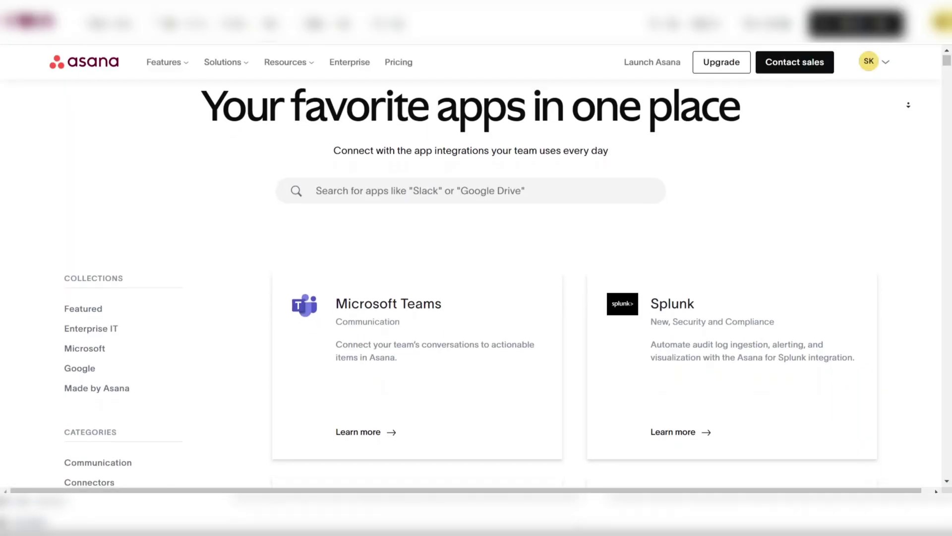
{"action": "scroll", "coordinate": [476, 298], "scroll_direction": "down", "scroll_amount": 2}
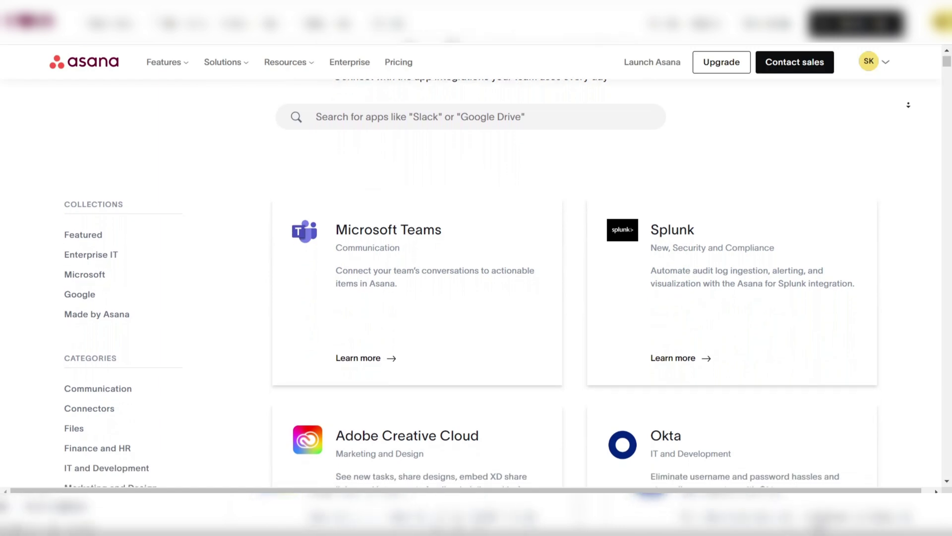
{"action": "scroll", "coordinate": [476, 298], "scroll_direction": "down", "scroll_amount": 2}
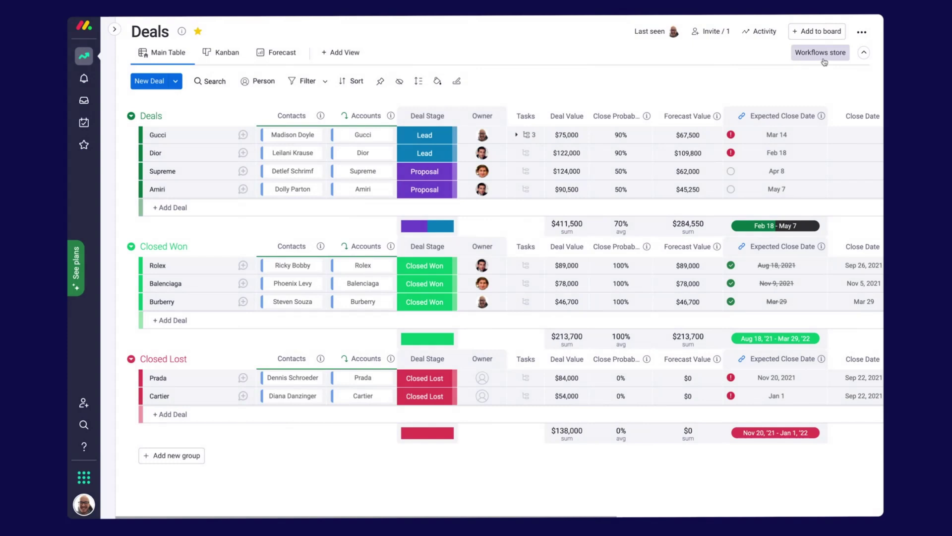
Start a workflow from scratch for the monday.com Deals board and open its "When this happens" trigger choices.
{"action": "left_click", "coordinate": [822, 53]}
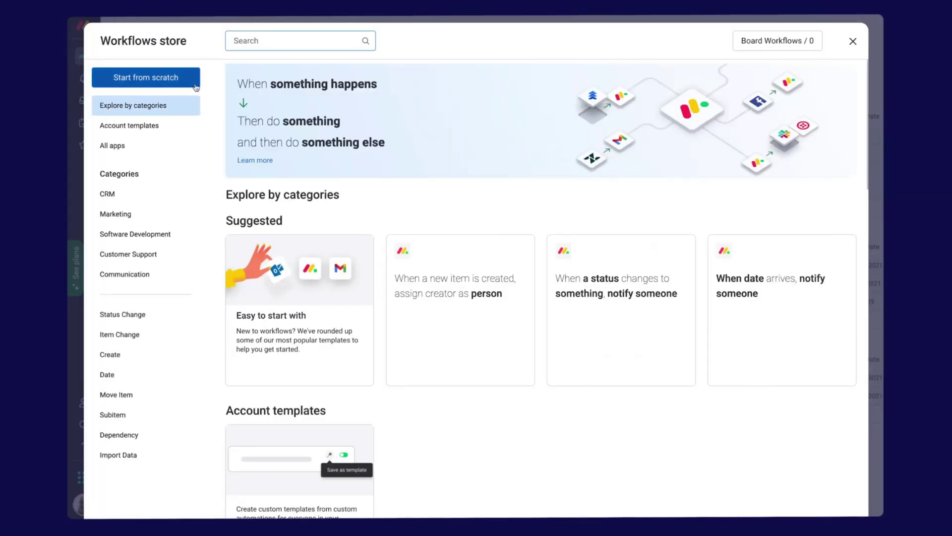
{"action": "left_click", "coordinate": [195, 86]}
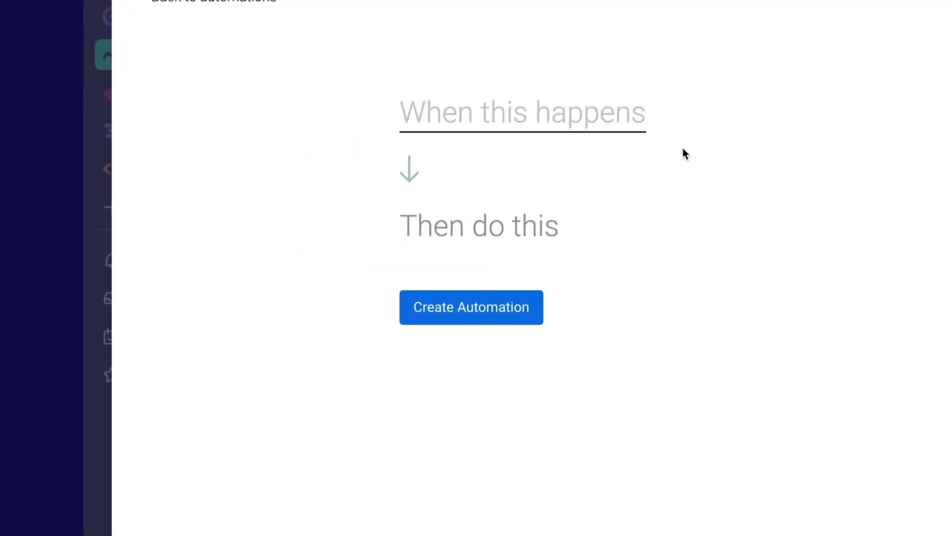
{"action": "left_click", "coordinate": [608, 134]}
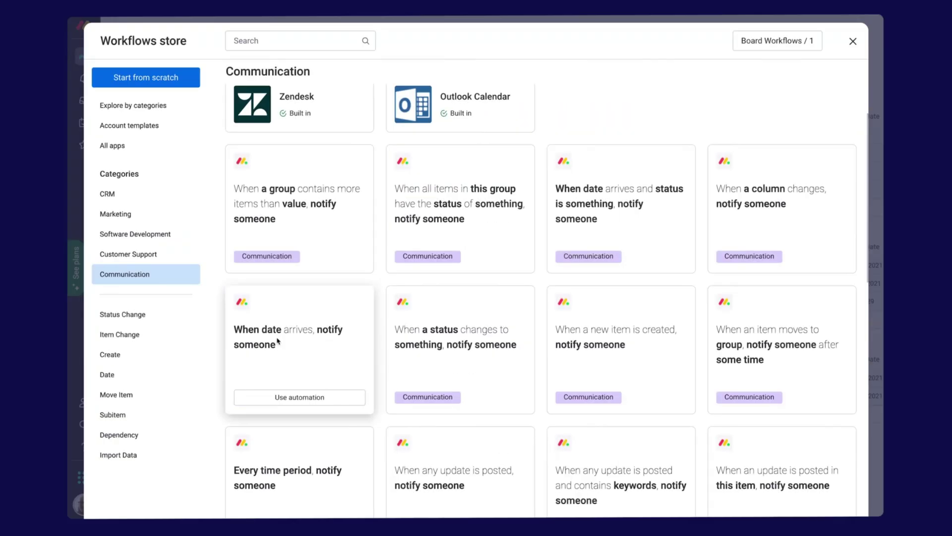
Use the "When date arrives, notify someone" automation with the Close Date column and open its notification setting.
{"action": "left_click", "coordinate": [299, 395]}
{"action": "left_click", "coordinate": [397, 246]}
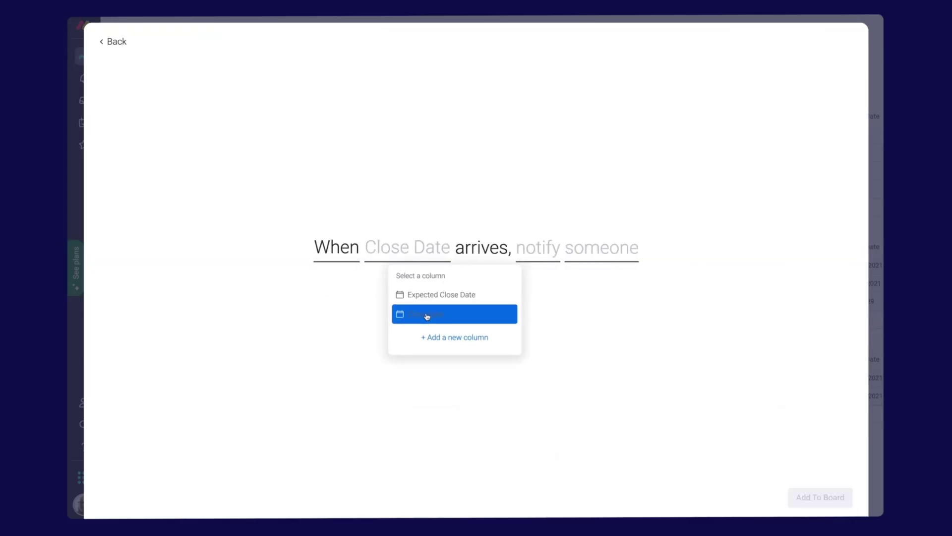
{"action": "left_click", "coordinate": [427, 314]}
{"action": "left_click", "coordinate": [561, 248]}
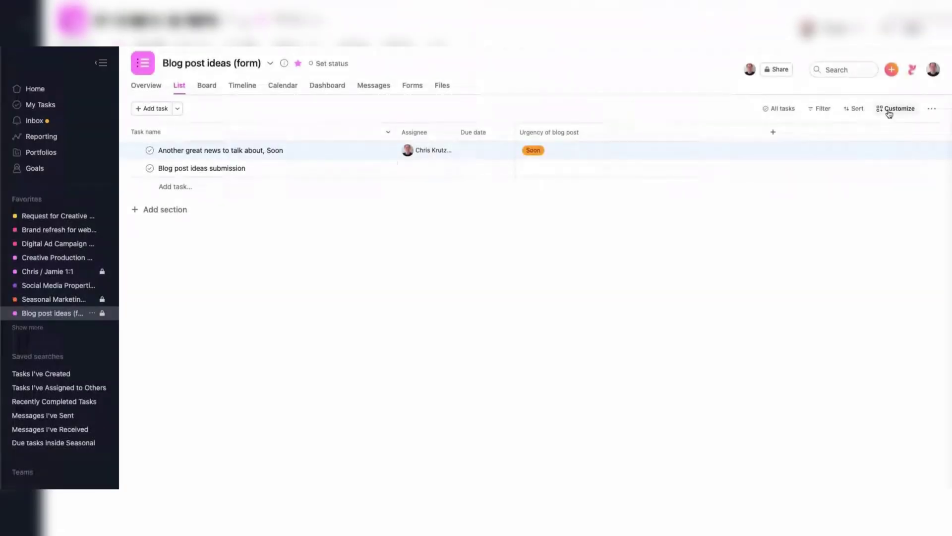
Start adding a rule to the "Blog post ideas (form)" project in Asana through its customization options.
{"action": "left_click", "coordinate": [895, 108]}
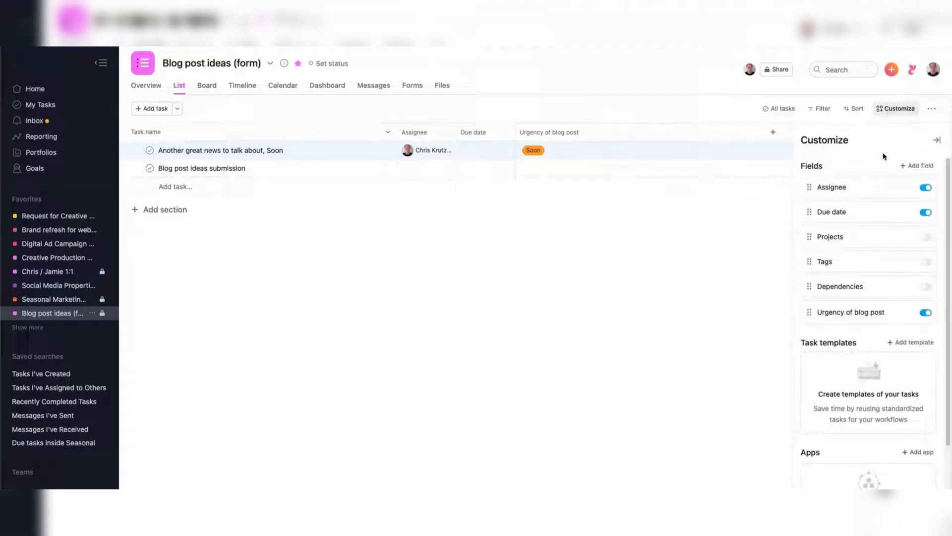
{"action": "scroll", "coordinate": [883, 319], "scroll_direction": "down", "scroll_amount": 3}
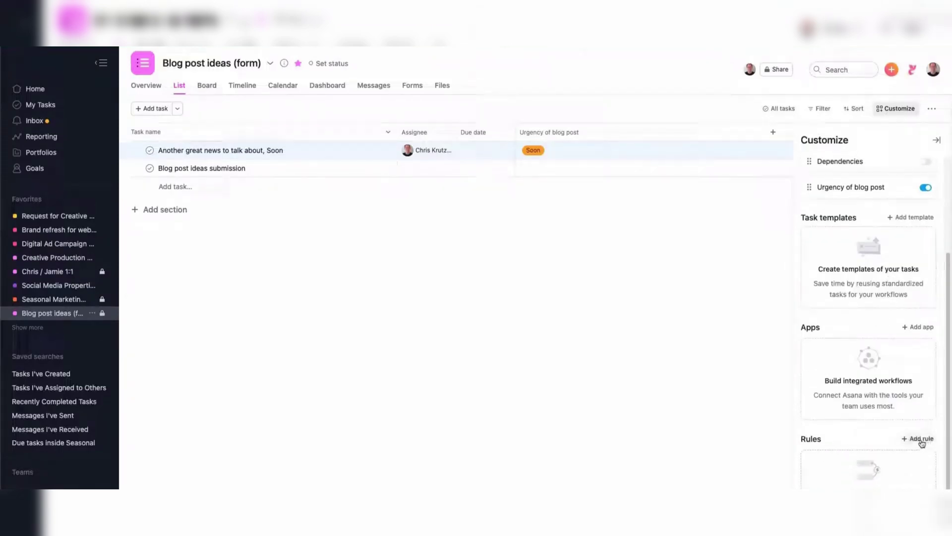
{"action": "left_click", "coordinate": [921, 439]}
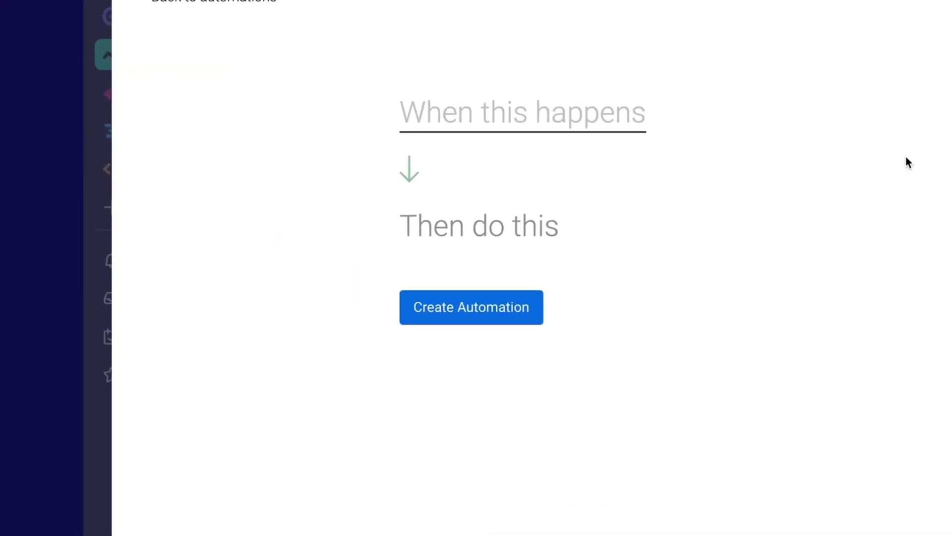
Open the trigger choices of a new custom automation in monday.com.
{"action": "left_click", "coordinate": [609, 133]}
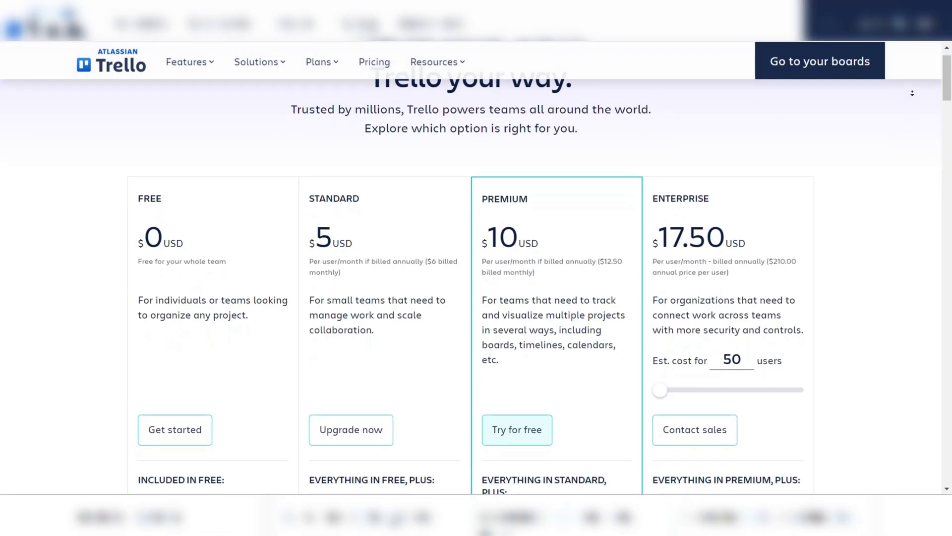
Review Trello's pricing page, comparing the prices and included features of the Free, Standard, Premium and Enterprise plans.
{"action": "scroll", "coordinate": [472, 283], "scroll_direction": "down", "scroll_amount": 2}
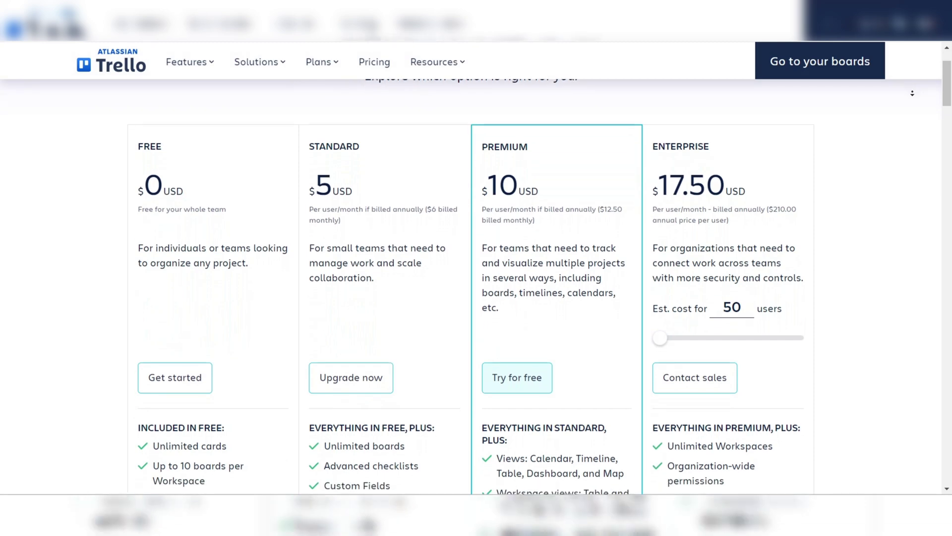
{"action": "scroll", "coordinate": [471, 283], "scroll_direction": "down", "scroll_amount": 2}
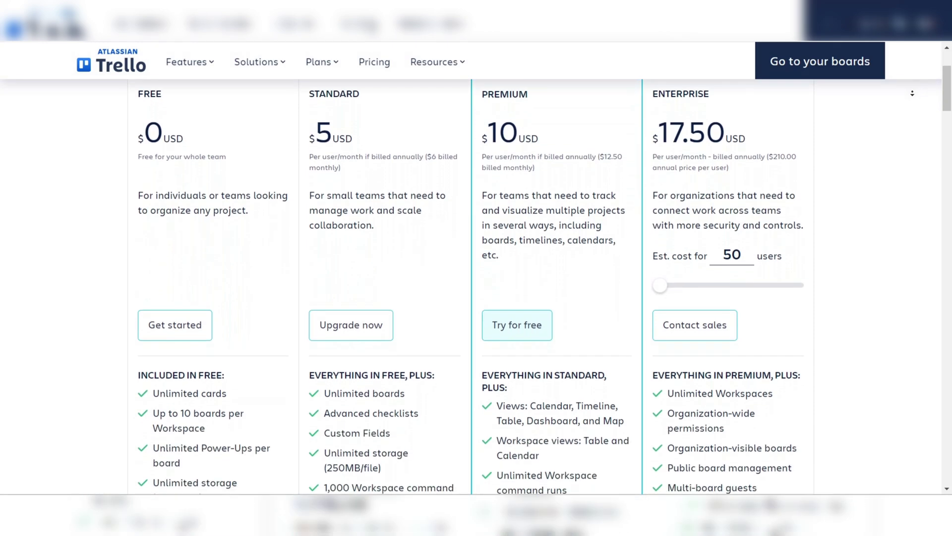
{"action": "scroll", "coordinate": [471, 282], "scroll_direction": "down", "scroll_amount": 2}
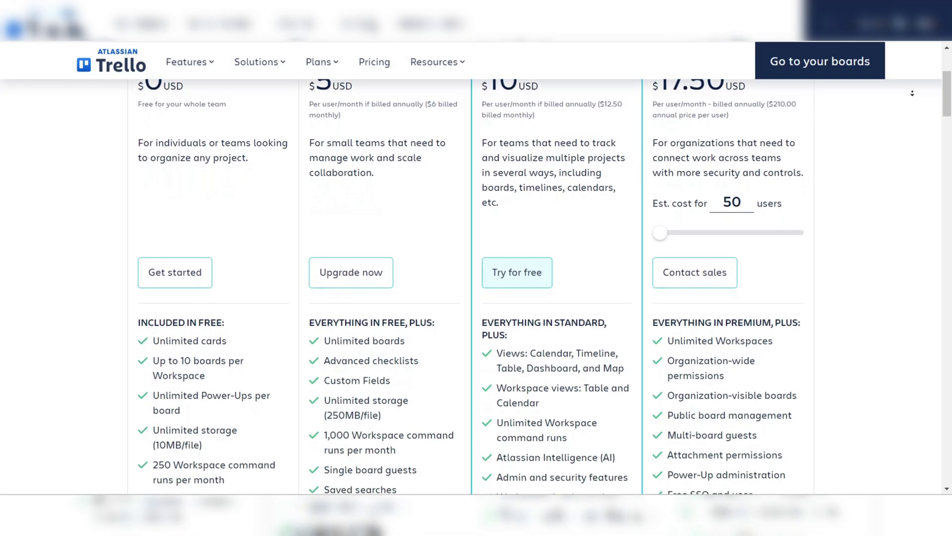
{"action": "scroll", "coordinate": [471, 282], "scroll_direction": "down", "scroll_amount": 2}
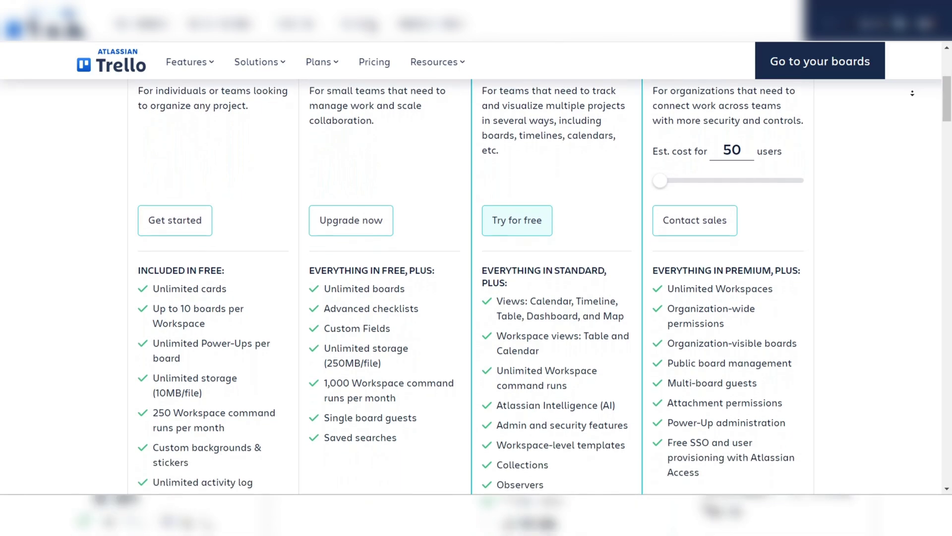
{"action": "scroll", "coordinate": [471, 283], "scroll_direction": "down", "scroll_amount": 1}
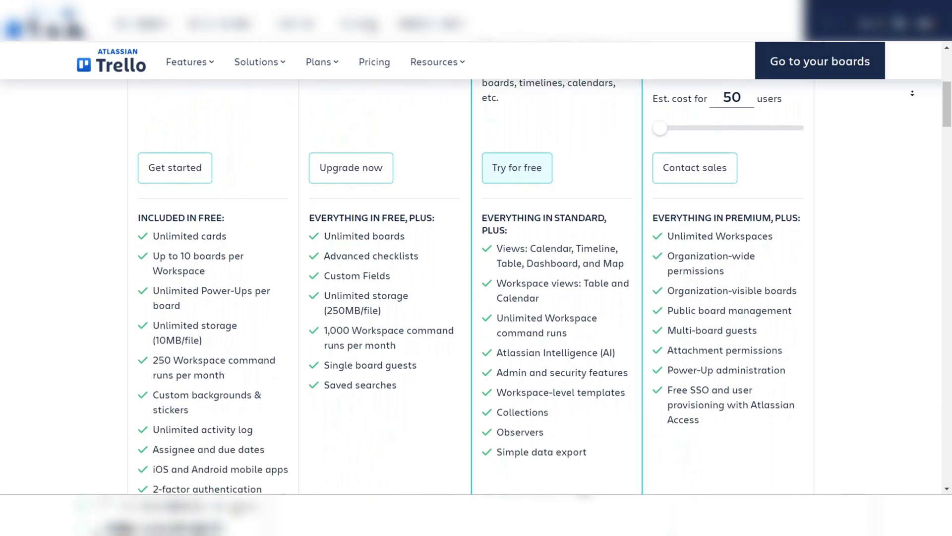
{"action": "scroll", "coordinate": [471, 283], "scroll_direction": "down", "scroll_amount": 8}
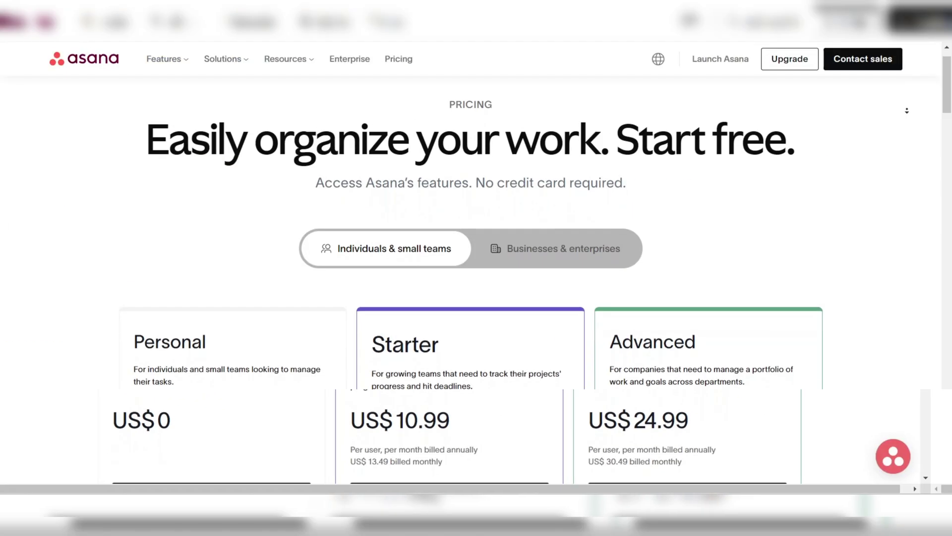
Review Asana's pricing page for individuals and small teams, comparing the Personal, Starter and Advanced plans.
{"action": "scroll", "coordinate": [471, 298], "scroll_direction": "down", "scroll_amount": 1}
{"action": "scroll", "coordinate": [472, 298], "scroll_direction": "down", "scroll_amount": 1}
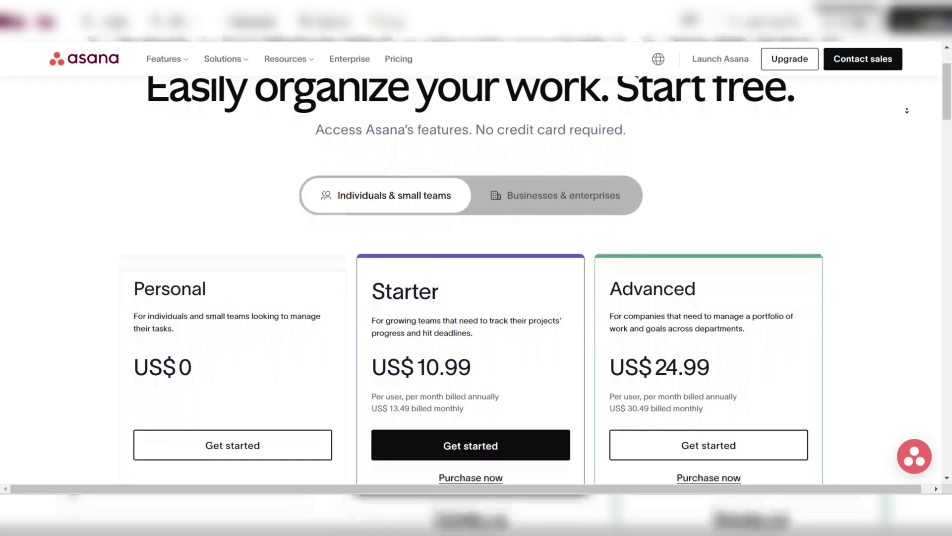
{"action": "scroll", "coordinate": [471, 298], "scroll_direction": "down", "scroll_amount": 1}
{"action": "scroll", "coordinate": [471, 297], "scroll_direction": "down", "scroll_amount": 1}
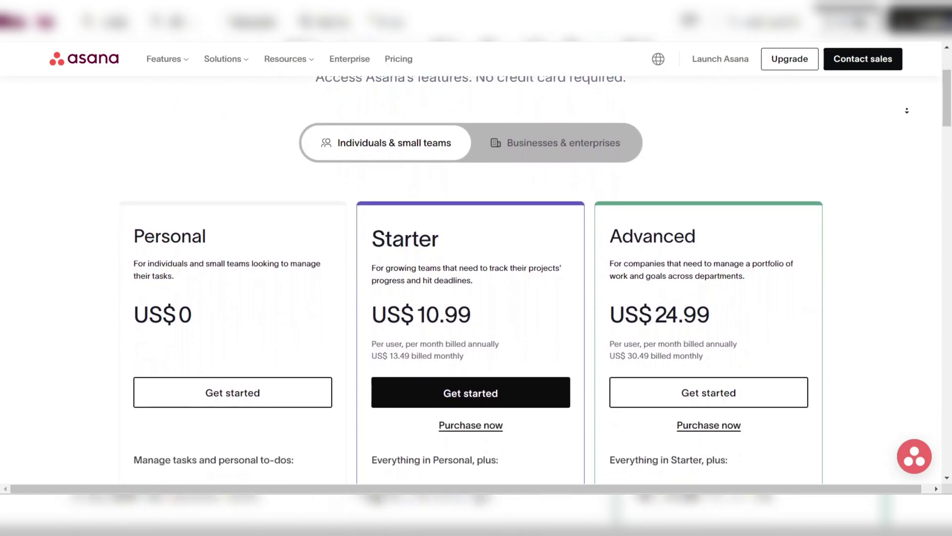
{"action": "scroll", "coordinate": [476, 297], "scroll_direction": "down", "scroll_amount": 4}
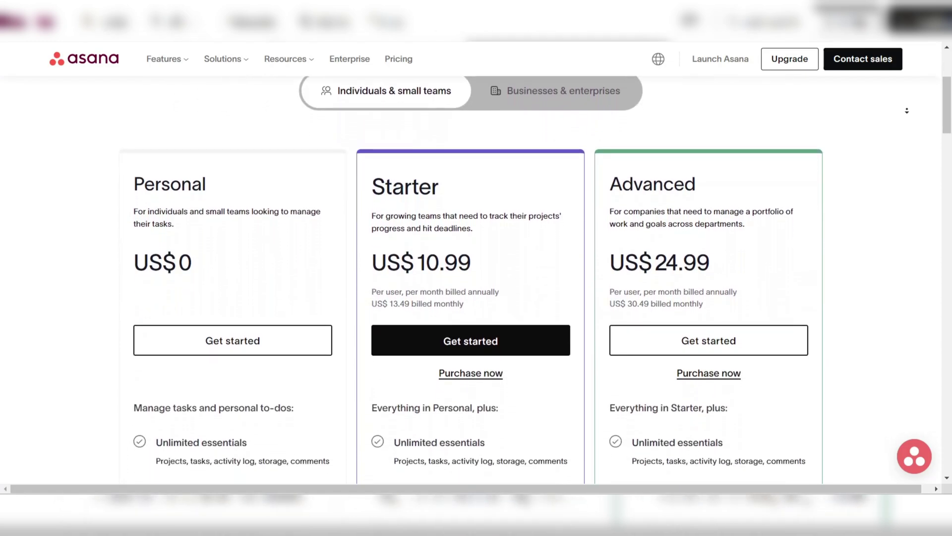
{"action": "scroll", "coordinate": [476, 298], "scroll_direction": "down", "scroll_amount": 1}
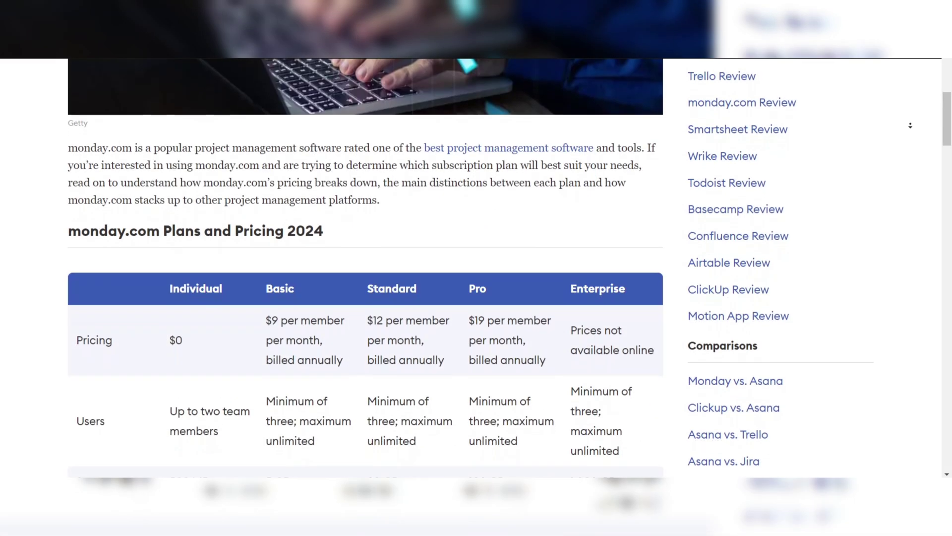
Examine the "monday.com Plans and Pricing 2024" table for each plan's pricing, users, storage, permitted guests and free viewers.
{"action": "scroll", "coordinate": [910, 126], "scroll_direction": "down", "scroll_amount": 1}
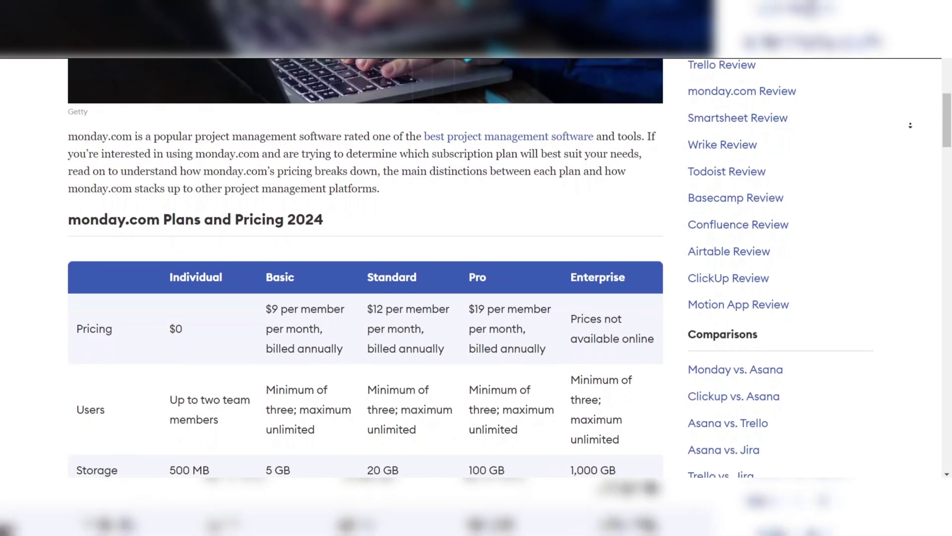
{"action": "scroll", "coordinate": [911, 126], "scroll_direction": "down", "scroll_amount": 4}
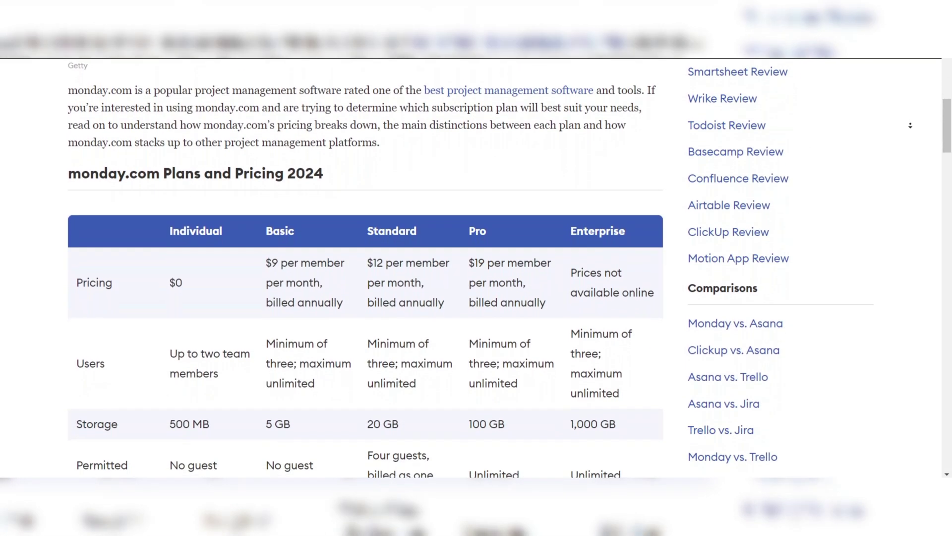
{"action": "scroll", "coordinate": [910, 126], "scroll_direction": "down", "scroll_amount": 4}
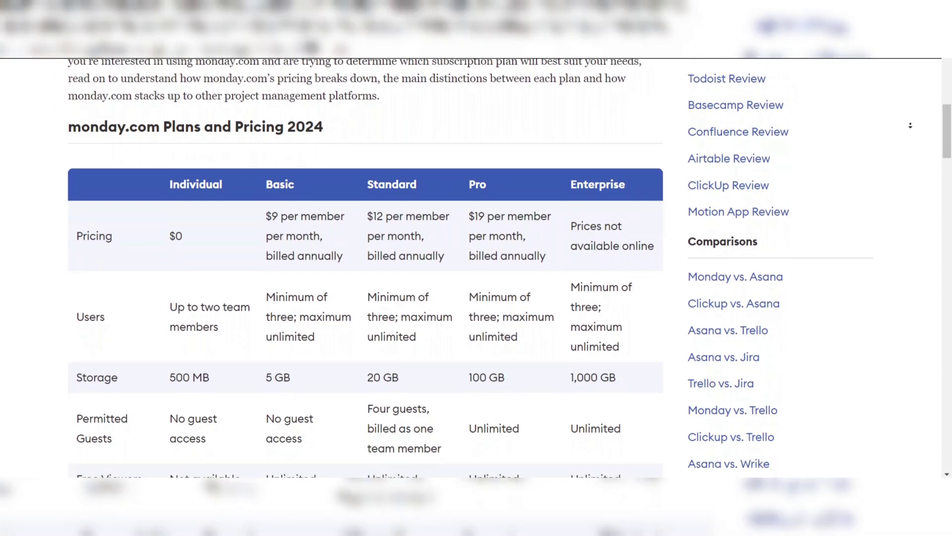
{"action": "scroll", "coordinate": [911, 125], "scroll_direction": "down", "scroll_amount": 4}
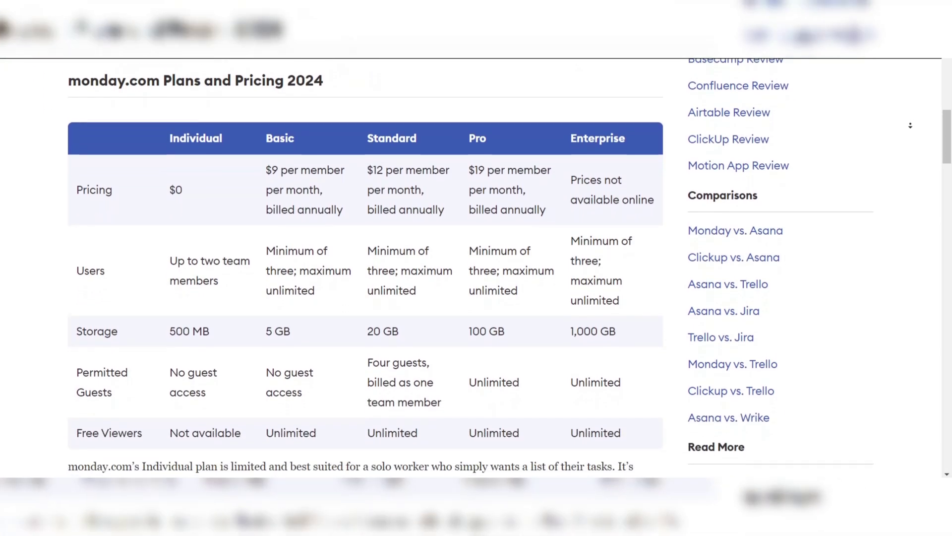
{"action": "scroll", "coordinate": [910, 126], "scroll_direction": "down", "scroll_amount": 3}
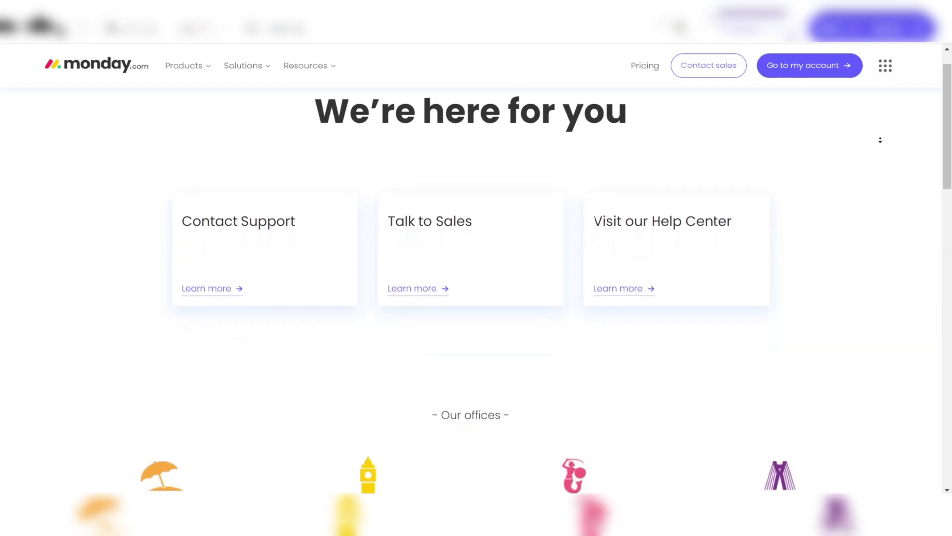
Examine the support options on monday.com's contact page and in Asana's Help Center and support-contact forum post.
{"action": "scroll", "coordinate": [881, 141], "scroll_direction": "down", "scroll_amount": 1}
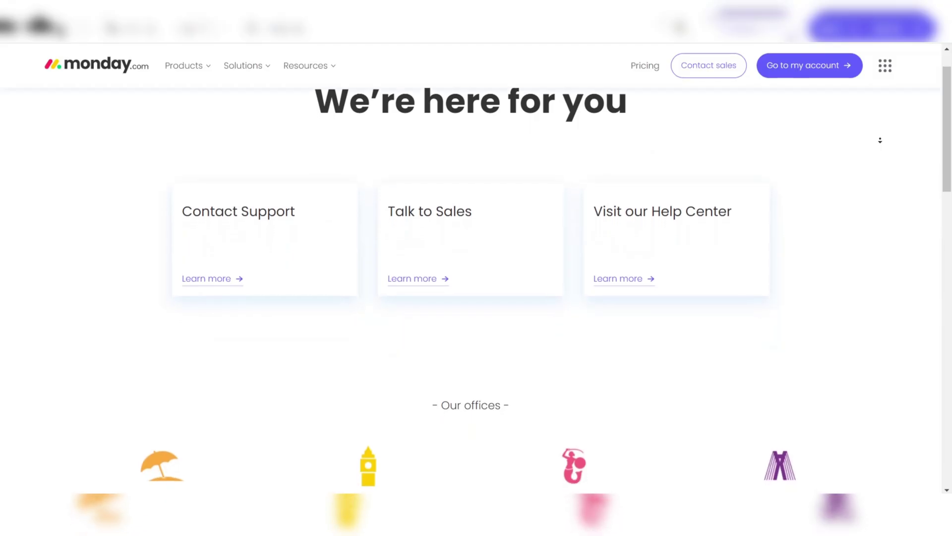
{"action": "scroll", "coordinate": [880, 141], "scroll_direction": "down", "scroll_amount": 2}
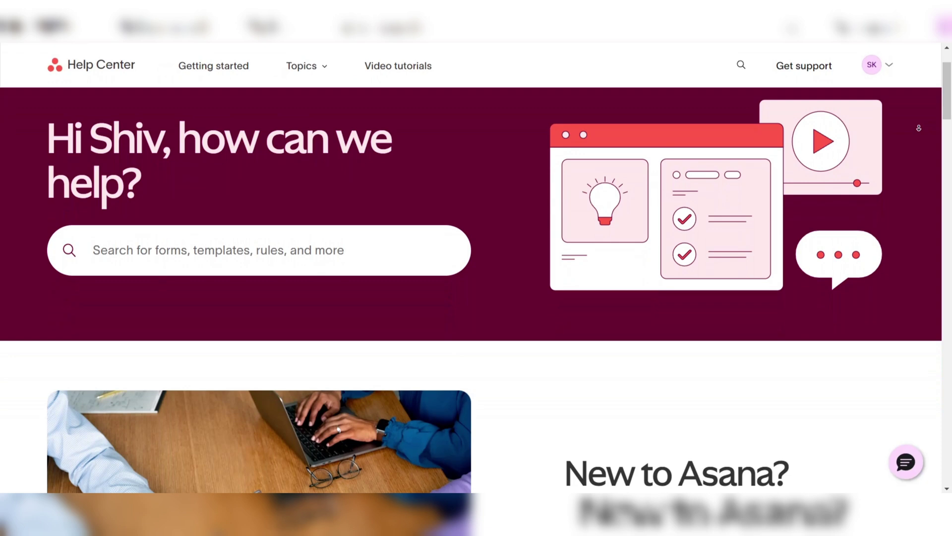
{"action": "scroll", "coordinate": [918, 128], "scroll_direction": "down", "scroll_amount": 2}
{"action": "scroll", "coordinate": [918, 128], "scroll_direction": "down", "scroll_amount": 2}
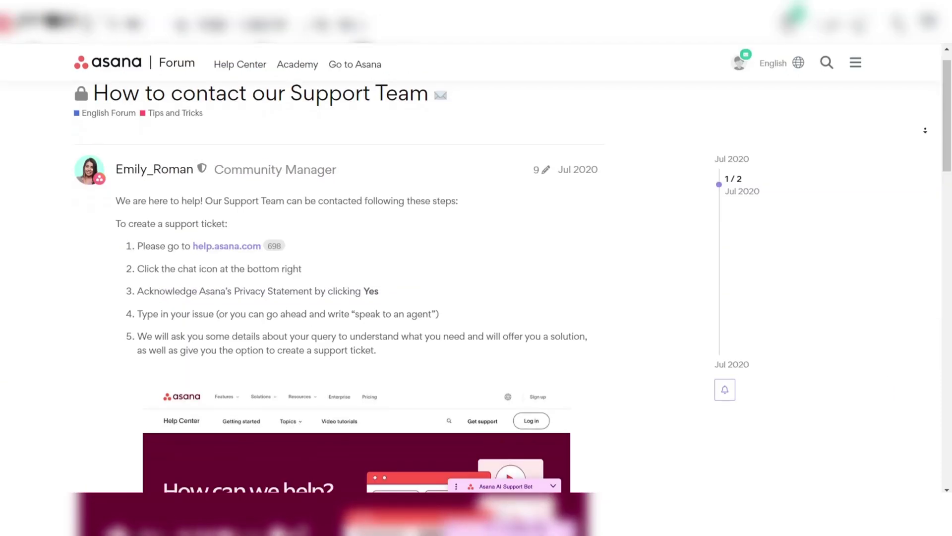
{"action": "scroll", "coordinate": [925, 130], "scroll_direction": "down", "scroll_amount": 2}
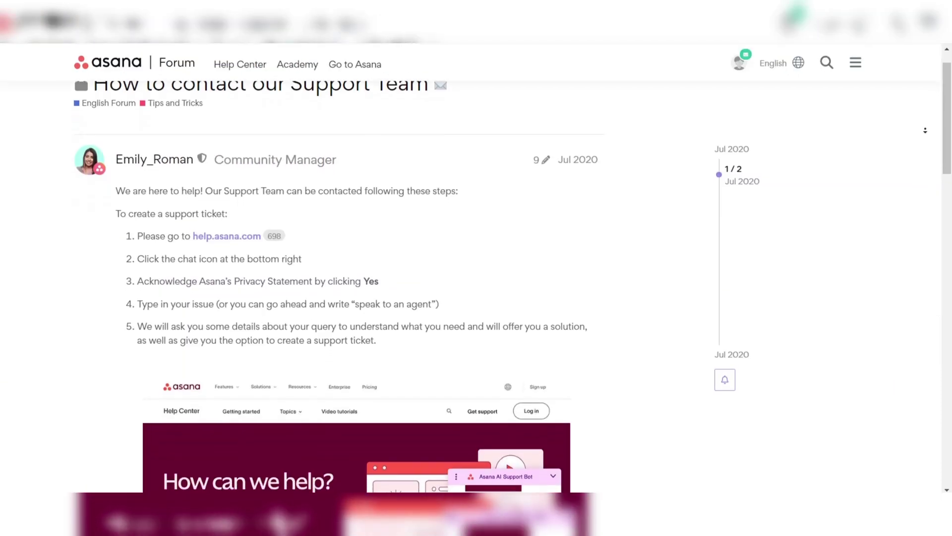
{"action": "scroll", "coordinate": [926, 130], "scroll_direction": "down", "scroll_amount": 2}
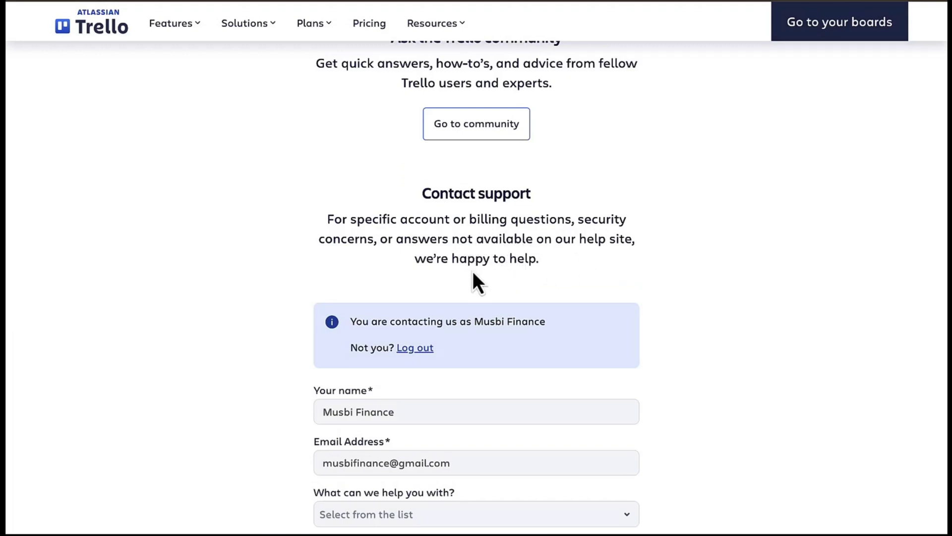
Examine Trello's contact support form and the support cards and office list on monday.com's contact page.
{"action": "scroll", "coordinate": [524, 280], "scroll_direction": "down", "scroll_amount": 2}
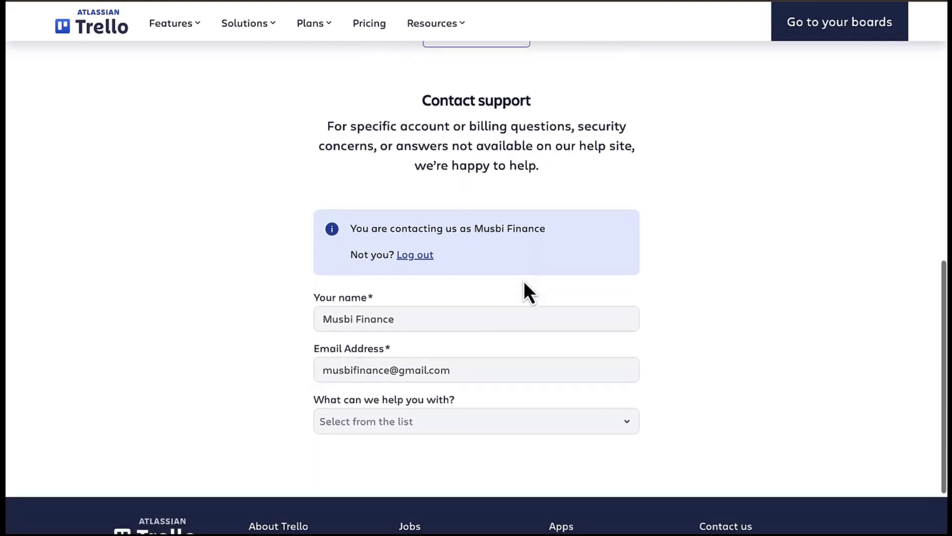
{"action": "scroll", "coordinate": [449, 284], "scroll_direction": "down", "scroll_amount": 1}
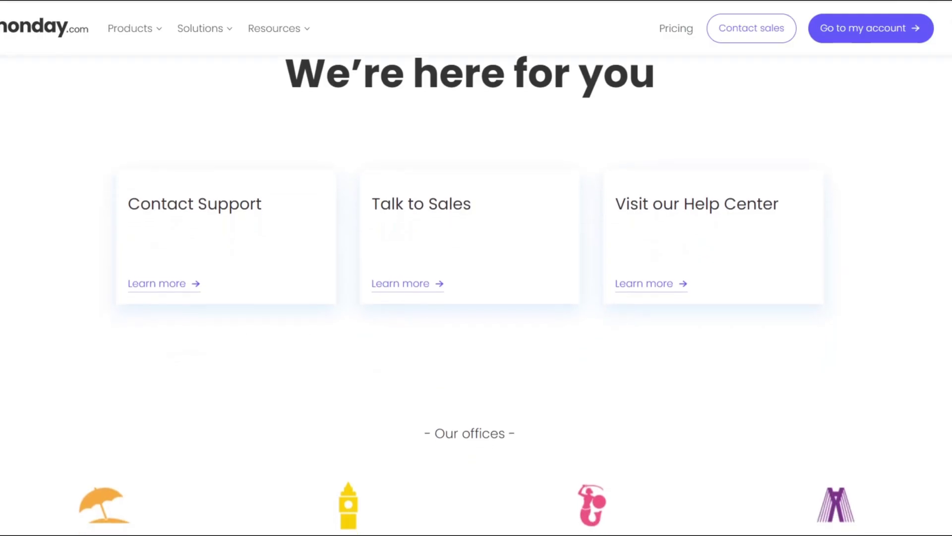
{"action": "scroll", "coordinate": [476, 298], "scroll_direction": "down", "scroll_amount": 2}
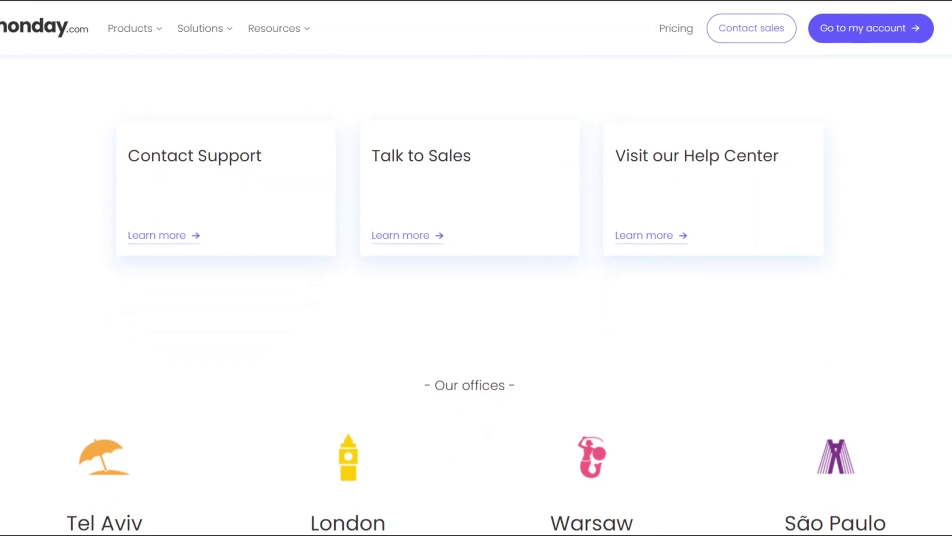
{"action": "scroll", "coordinate": [476, 298], "scroll_direction": "down", "scroll_amount": 2}
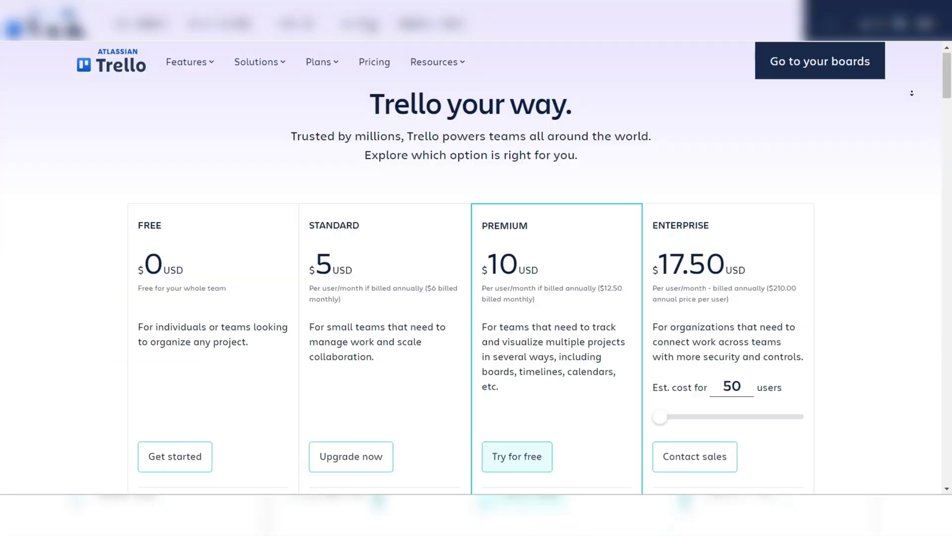
Look over the Trello plan cards and their prices on the "Trello your way." page again.
{"action": "scroll", "coordinate": [471, 297], "scroll_direction": "down", "scroll_amount": 2}
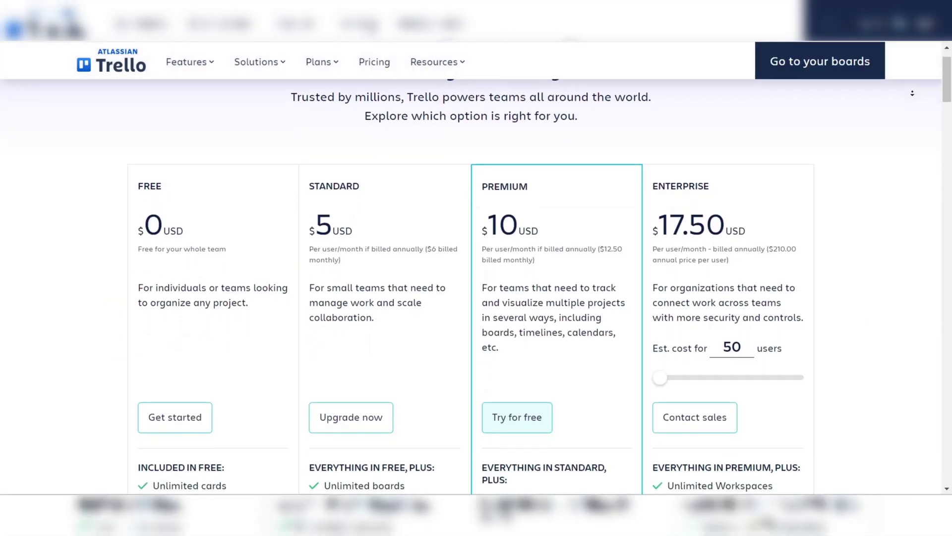
{"action": "scroll", "coordinate": [472, 297], "scroll_direction": "down", "scroll_amount": 2}
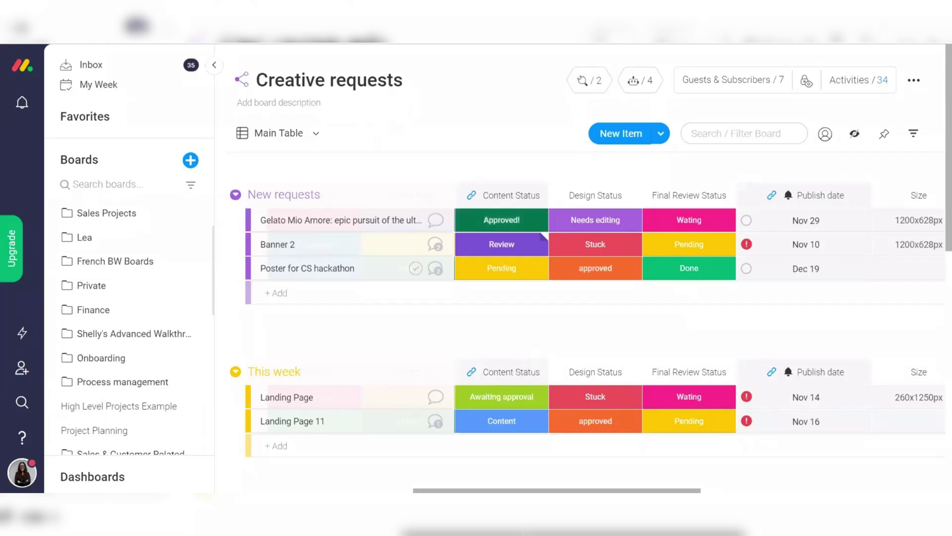
View further columns of monday.com's Creative requests board and look through the Asana Home page.
{"action": "scroll", "coordinate": [594, 341], "scroll_direction": "right", "scroll_amount": 3}
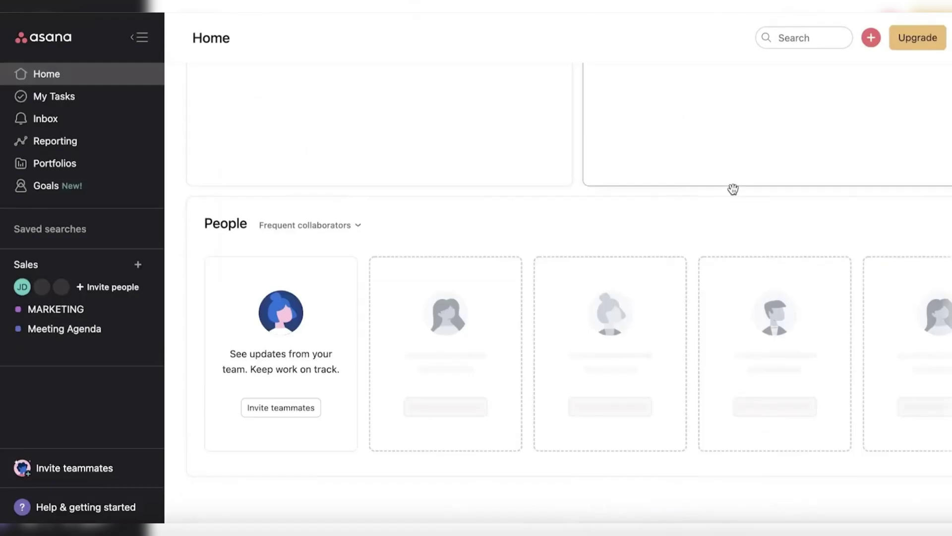
{"action": "scroll", "coordinate": [734, 187], "scroll_direction": "up", "scroll_amount": 5}
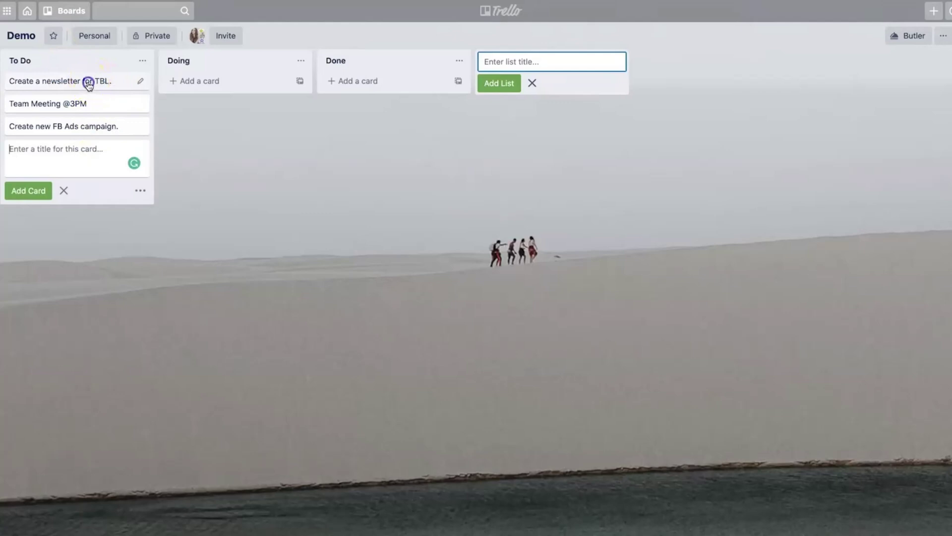
Move the "Create a newsletter for TBL." card from To Do to the Doing list on Trello's Demo board.
{"action": "left_click_drag", "start_coordinate": [88, 84], "coordinate": [193, 85]}
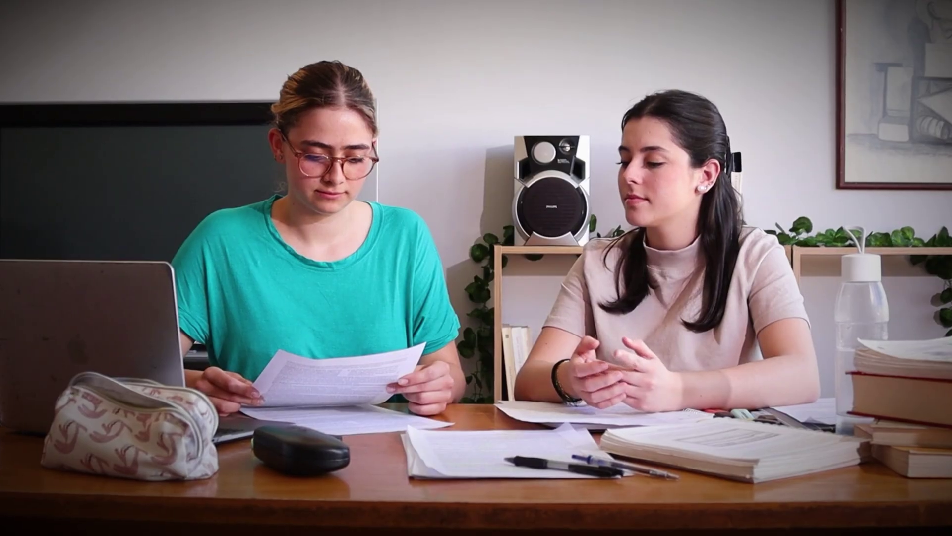